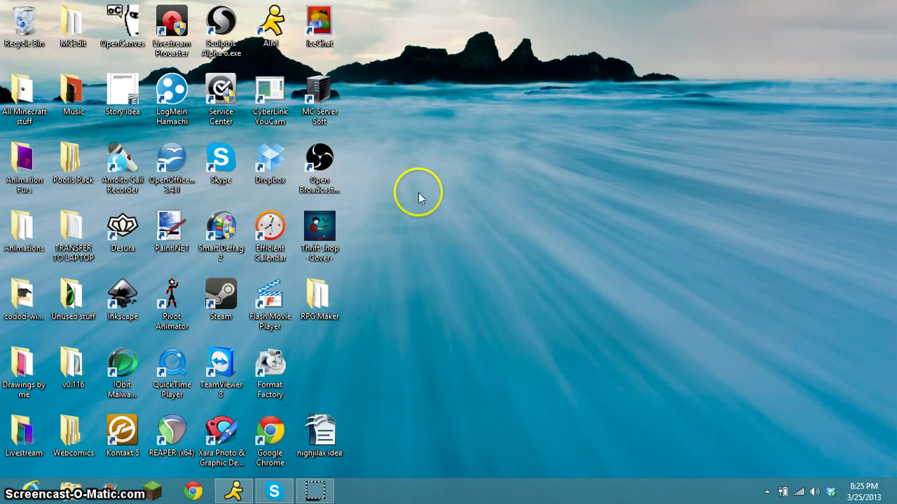
Launch Hamachi, place its window on the right, and view the IP address copy options.
double_click(166, 116)
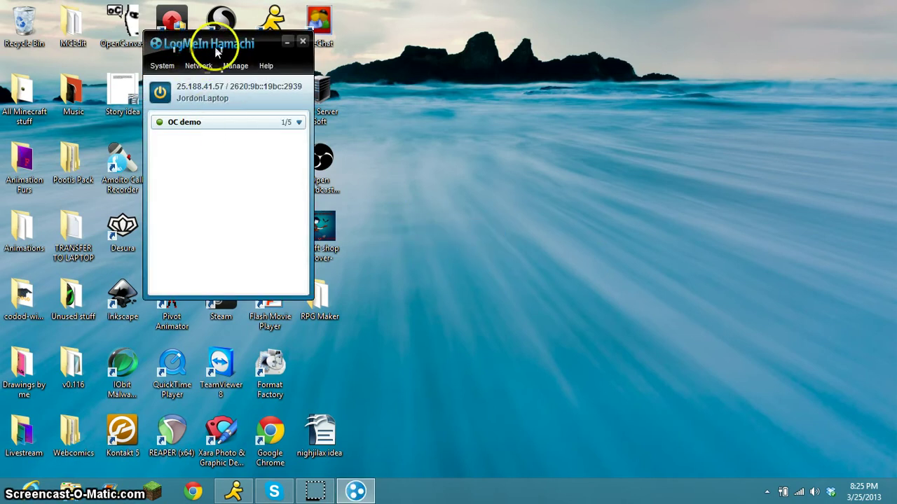
left_click_drag(217, 50, 581, 100)
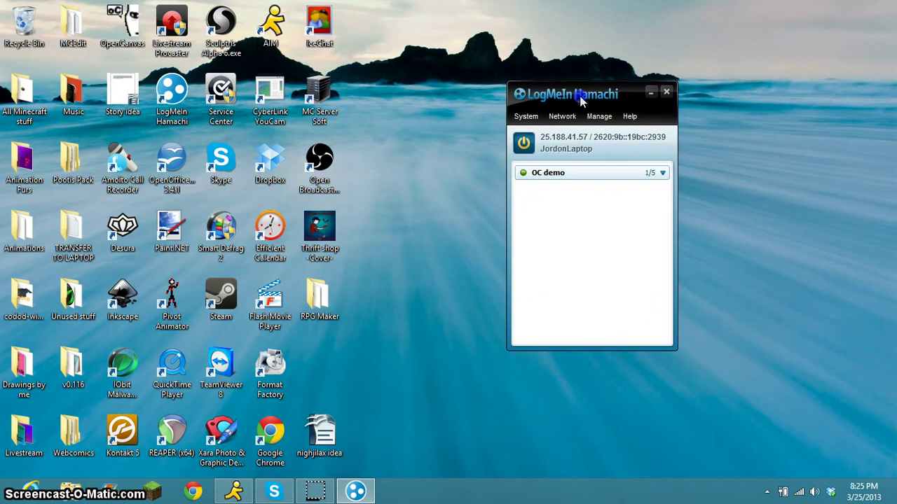
right_click(560, 143)
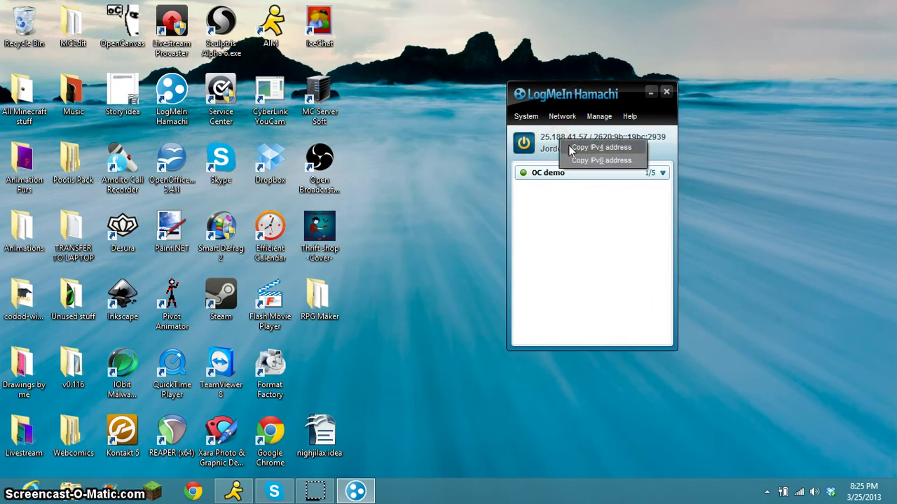
left_click(592, 192)
right_click(610, 137)
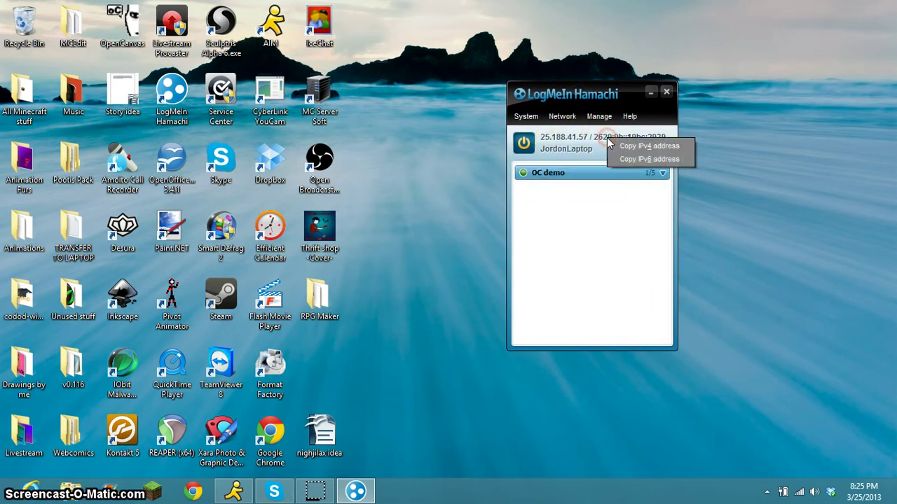
left_click(597, 214)
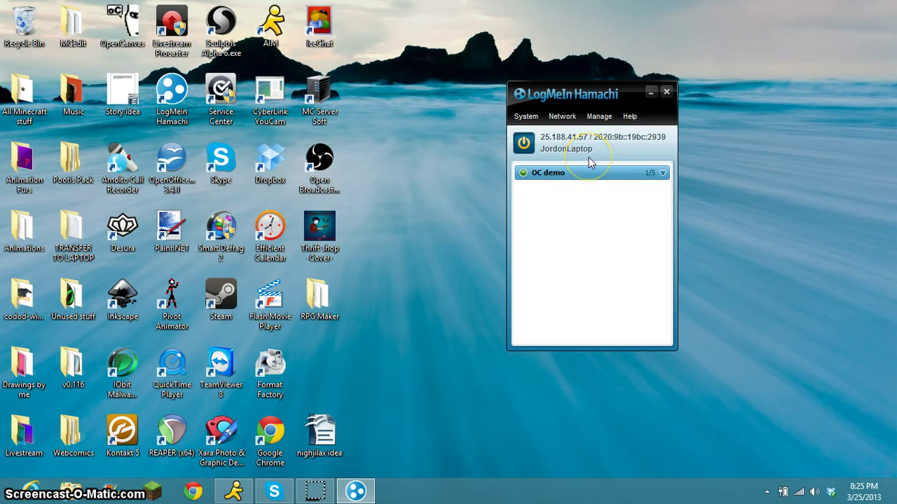
left_click(581, 156)
right_click(561, 137)
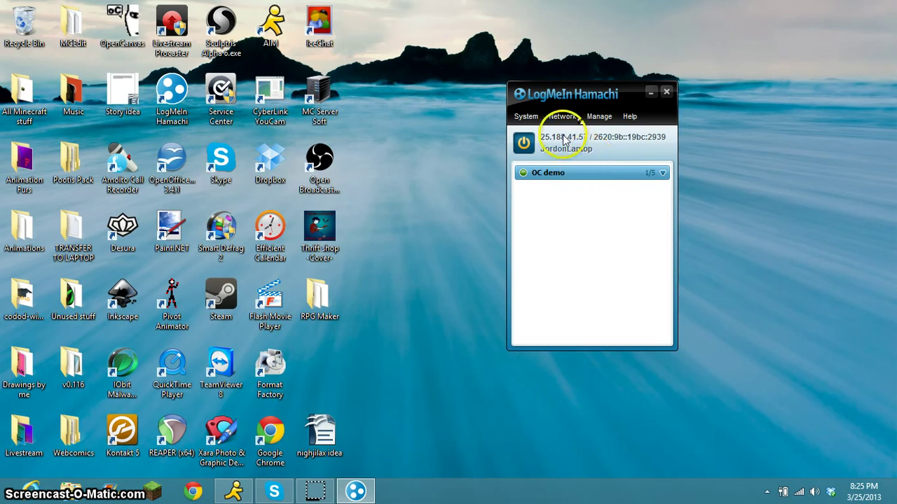
left_click(588, 204)
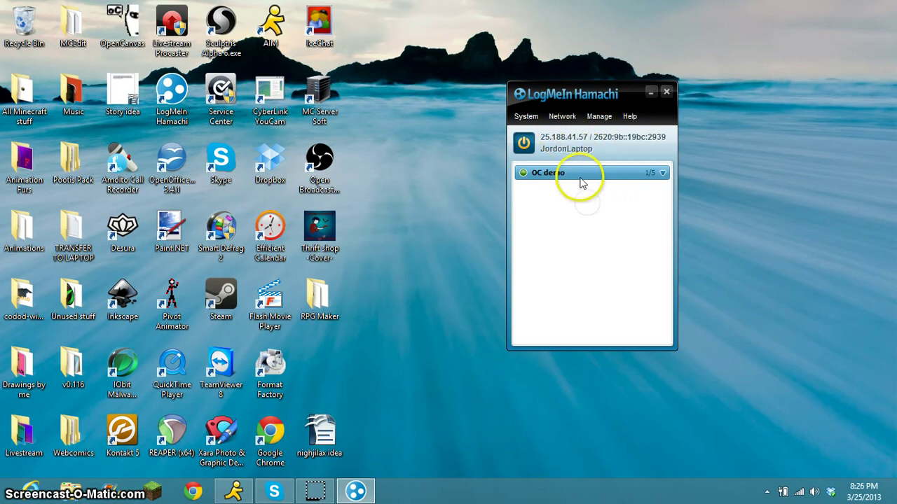
Delete the OC demo network and confirm with Yes.
right_click(566, 173)
left_click(599, 224)
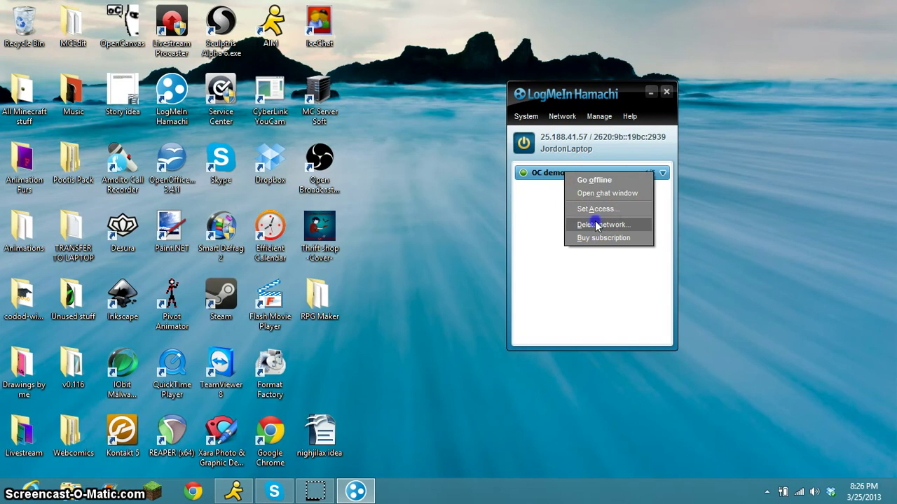
left_click(423, 264)
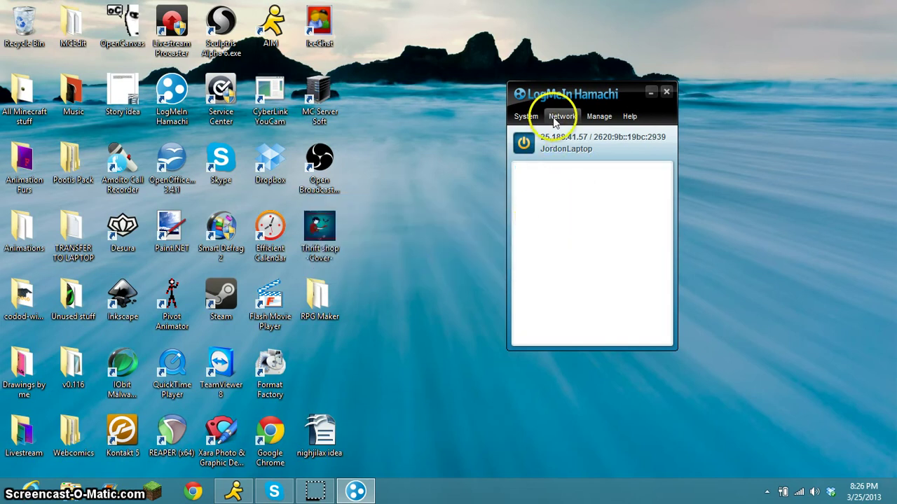
Browse the System and Network menus, then open and close the Join an existing network form.
left_click(526, 117)
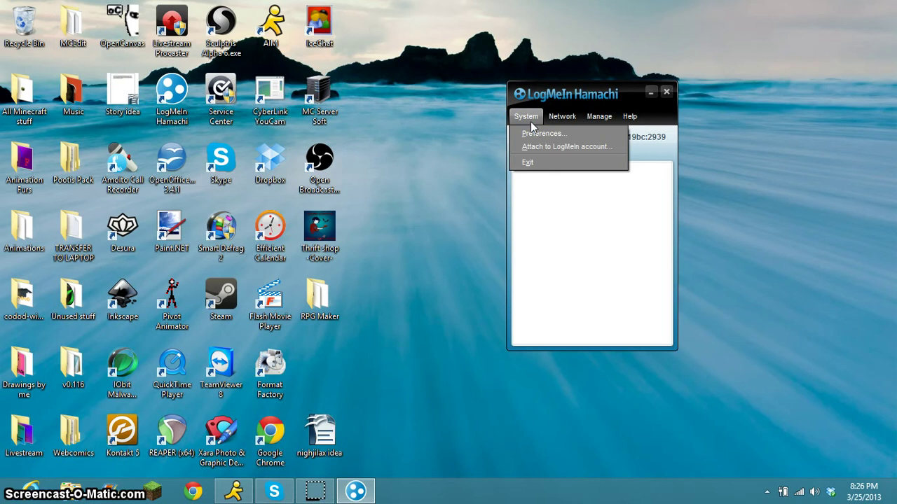
left_click(539, 137)
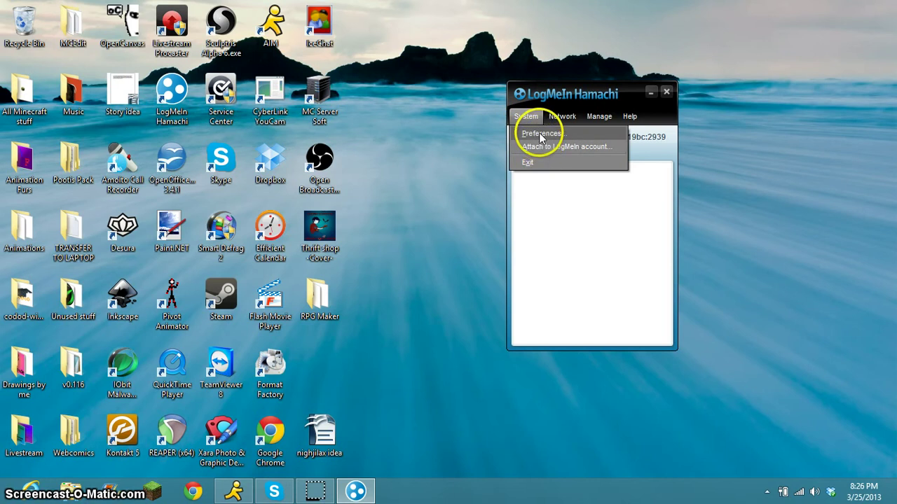
left_click(561, 117)
mouse_move(591, 117)
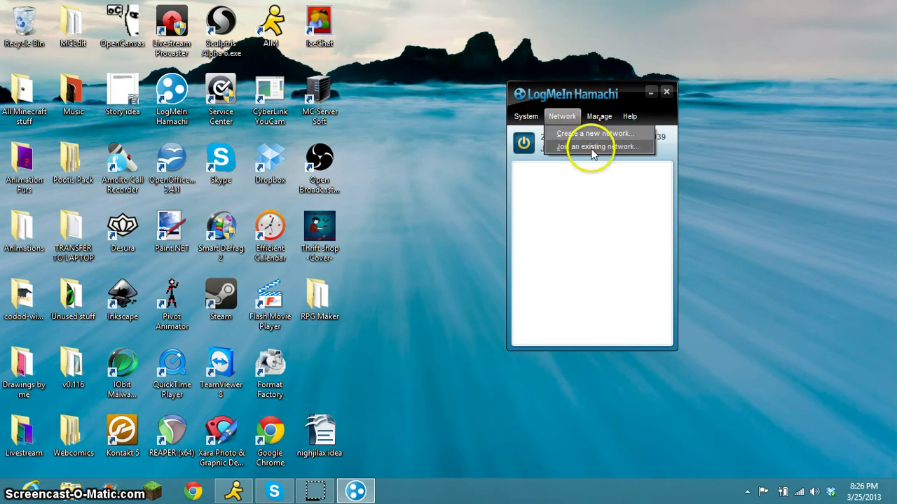
left_click(592, 148)
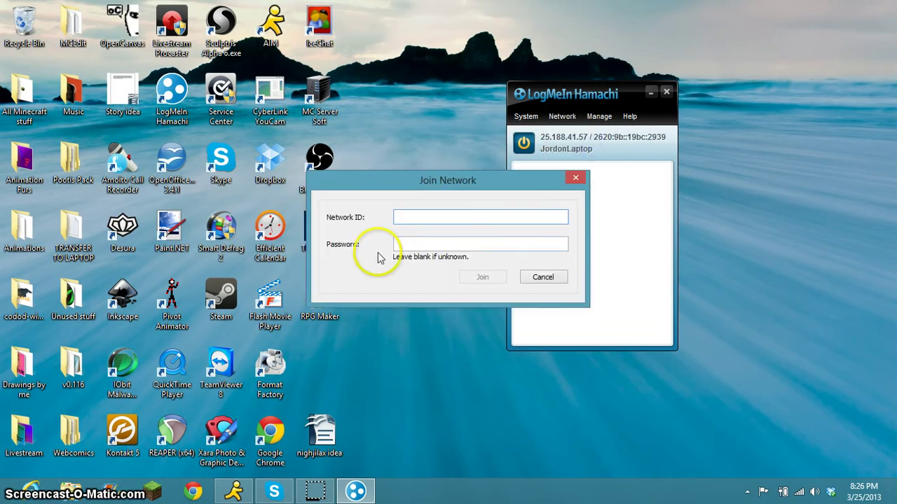
left_click(575, 179)
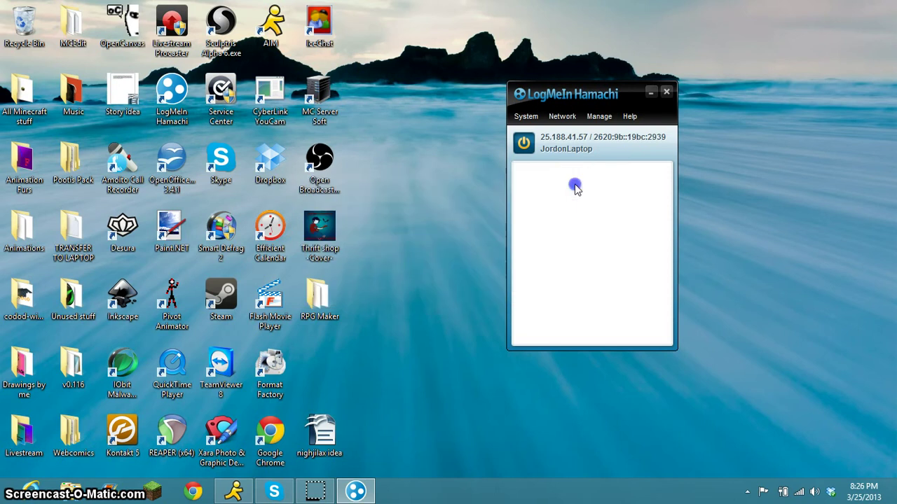
Start a new network with ID 'Hamachi' and enter a four-character password, then begin confirming it.
left_click(562, 117)
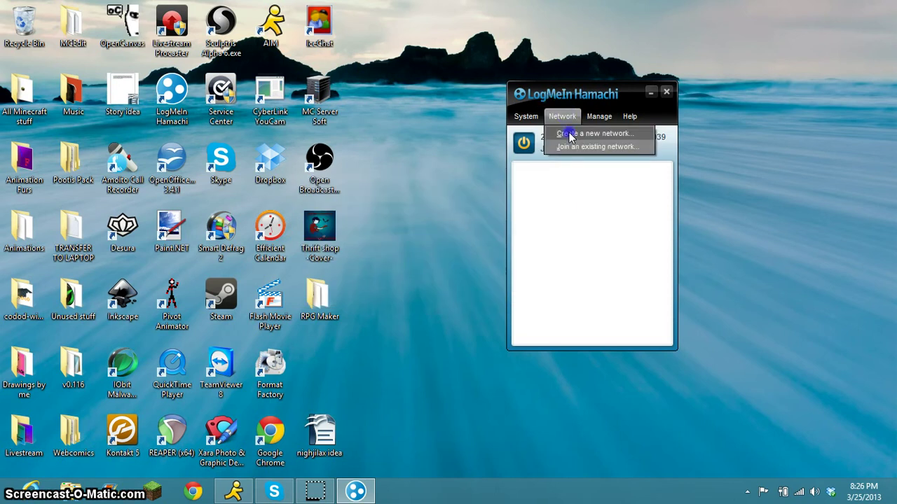
left_click(569, 135)
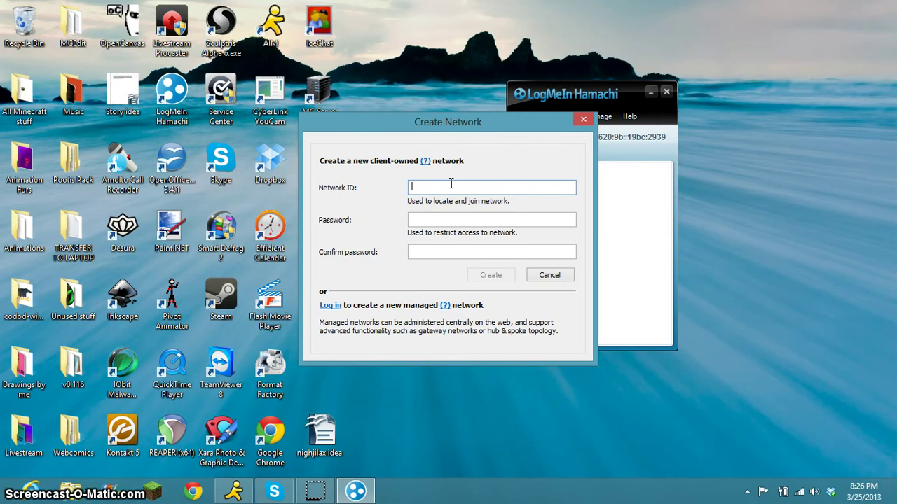
type("Hamc")
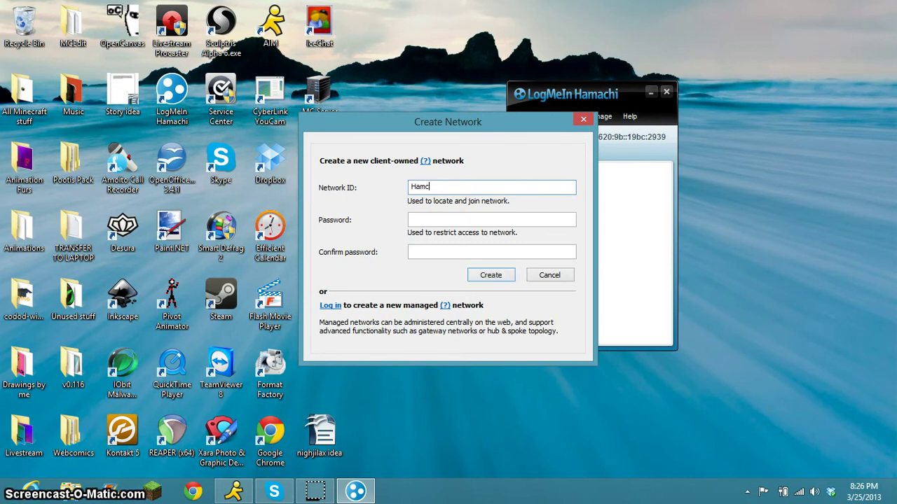
type("hi")
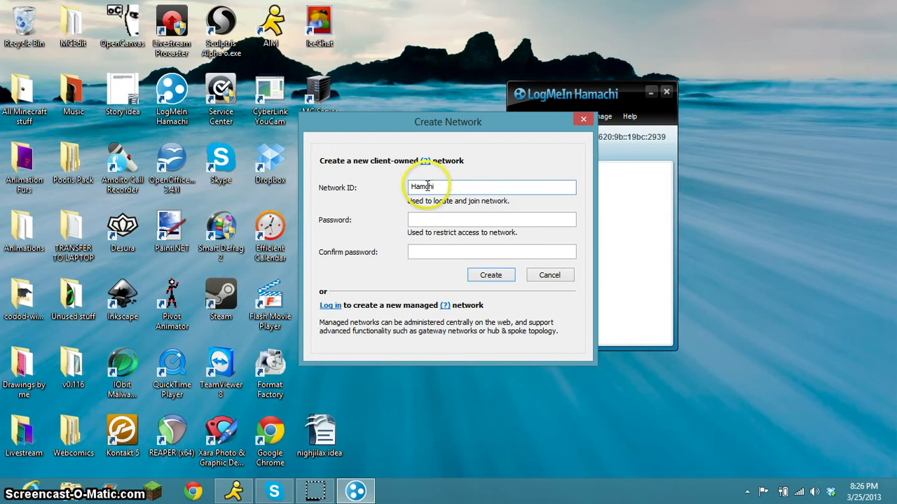
type("a")
left_click(481, 219)
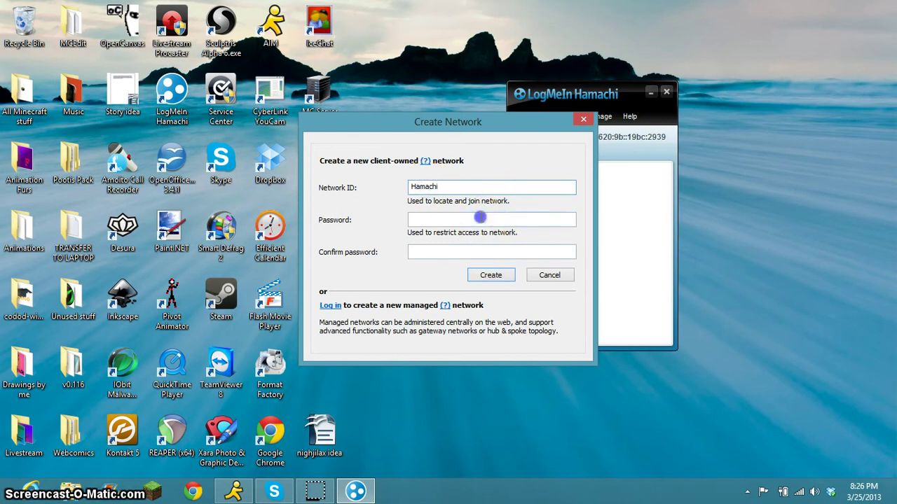
type("ab")
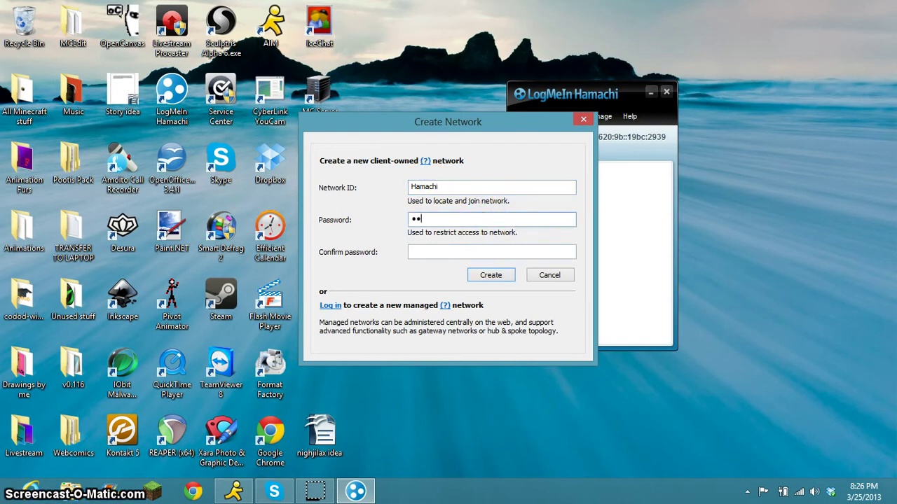
type("cd")
left_click(464, 250)
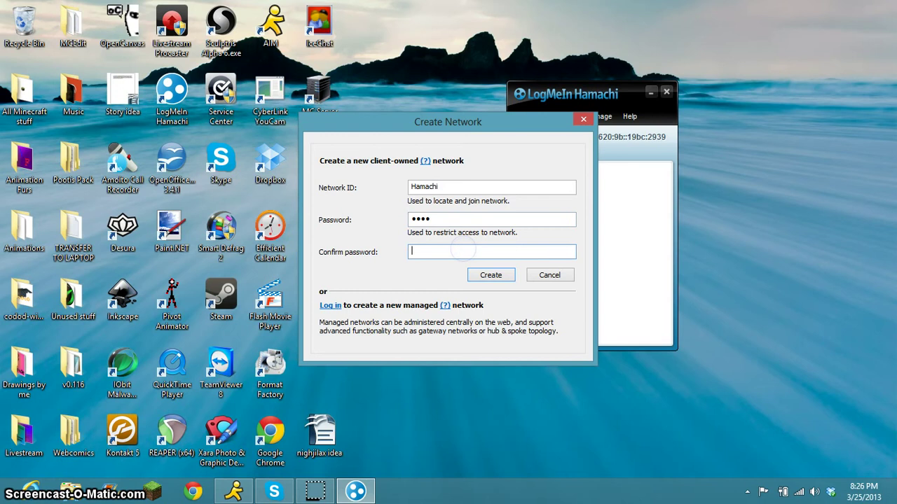
type("abcd")
Replace the already-taken ID 'Hamachi' with 'sfgsdnfgksdfn/glbksflkgh' and create the network.
left_click(493, 280)
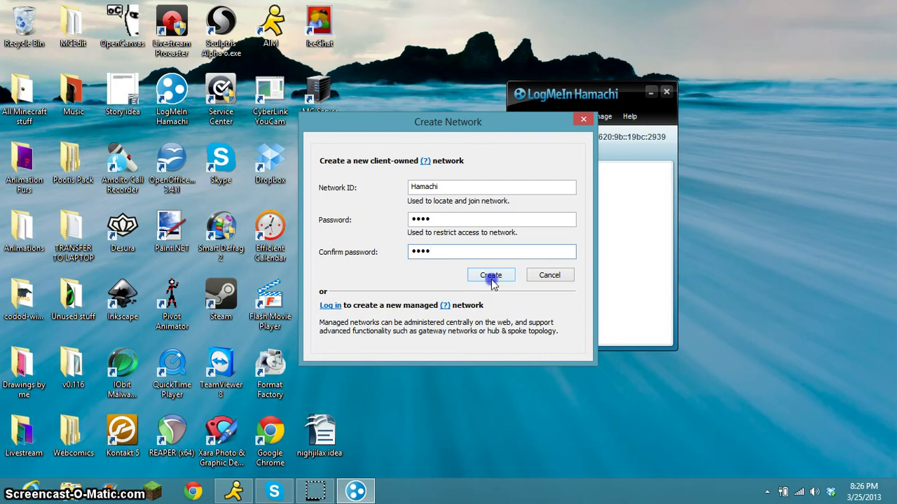
left_click(490, 277)
left_click(530, 225)
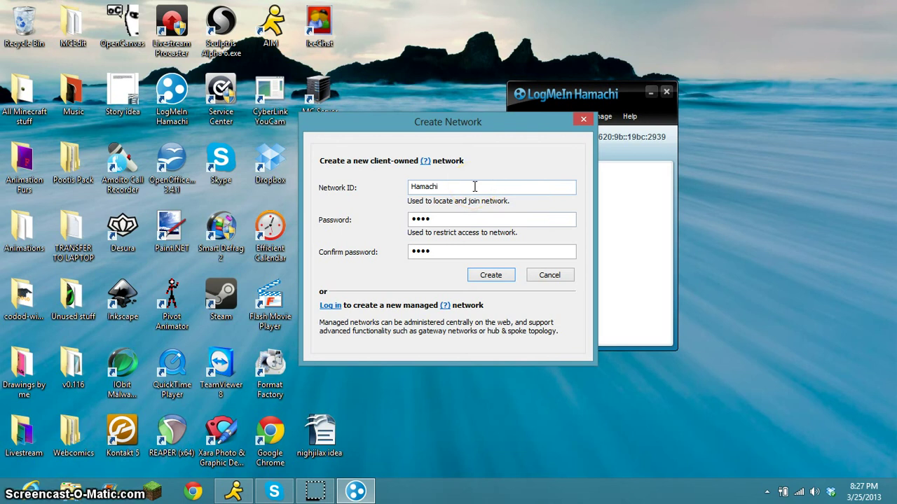
left_click_drag(474, 187, 393, 187)
key("BackSpace")
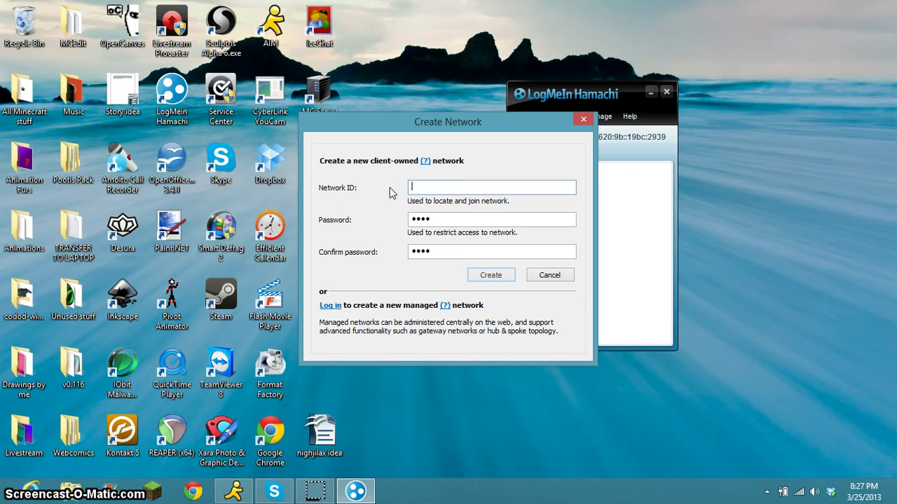
type("sfgsdnfgksdfn/glbksflkgh")
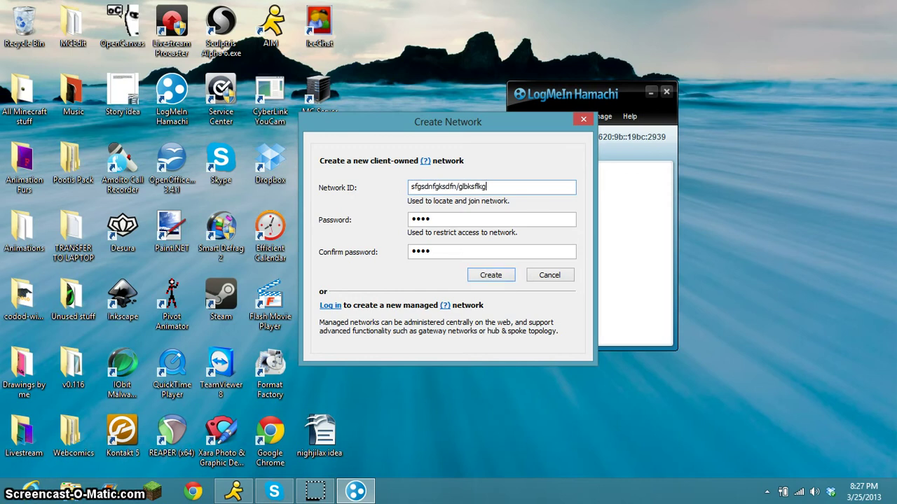
left_click(488, 274)
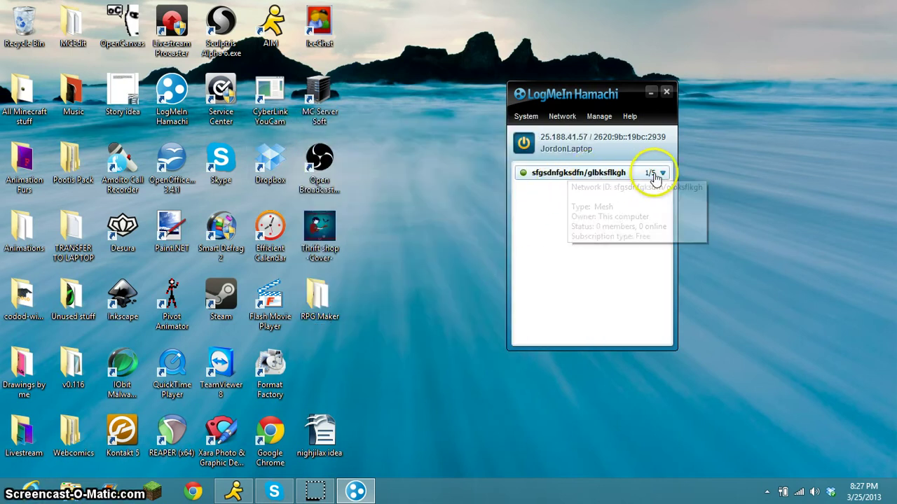
double_click(662, 174)
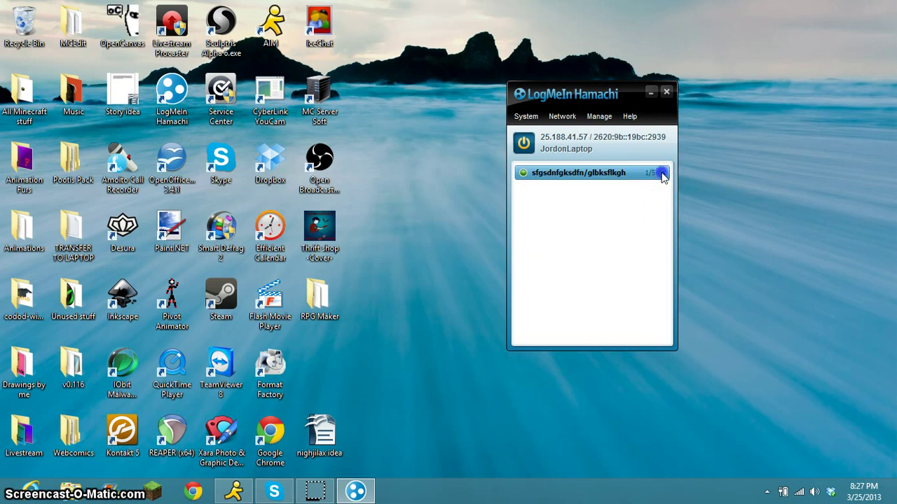
right_click(571, 176)
left_click(576, 184)
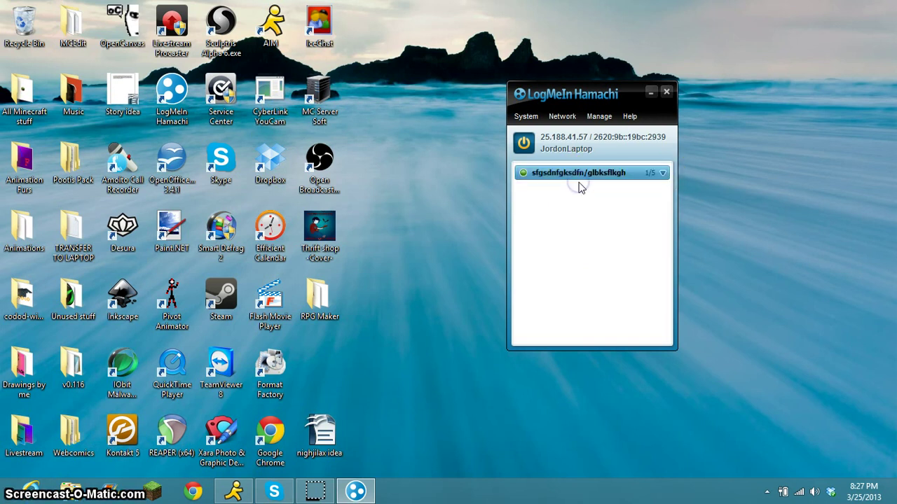
left_click(575, 174)
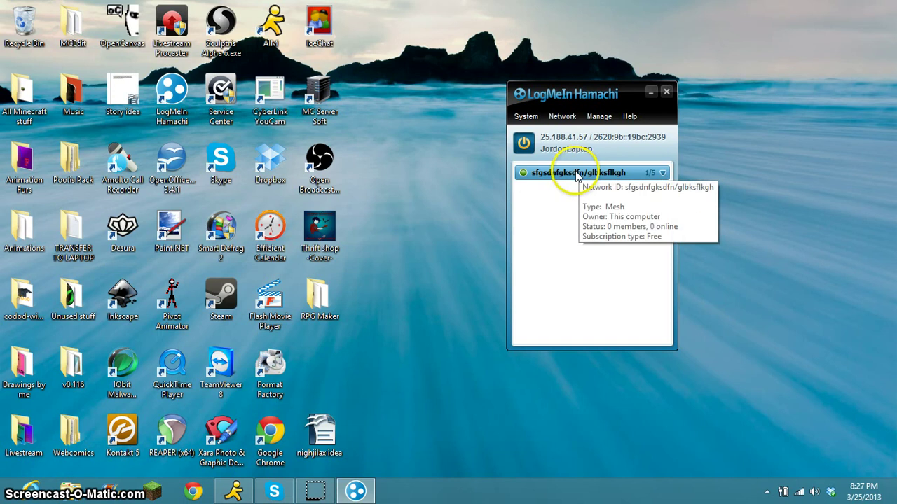
right_click(576, 175)
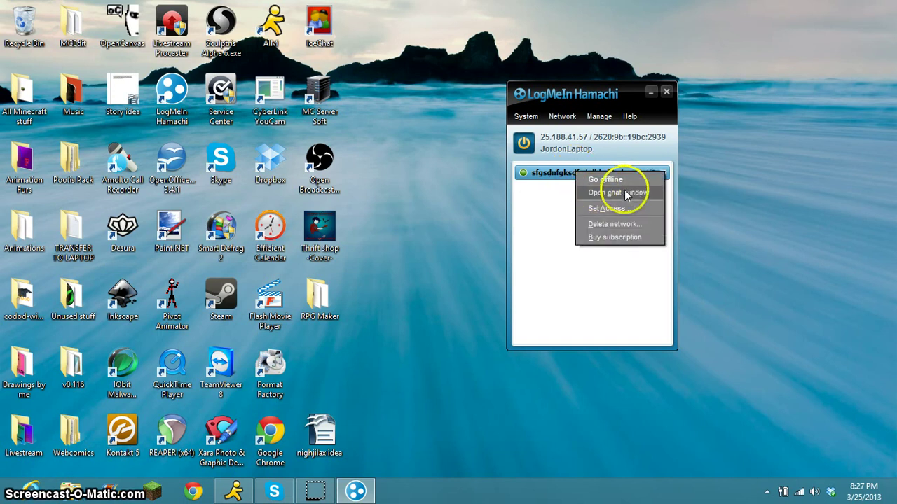
left_click(635, 208)
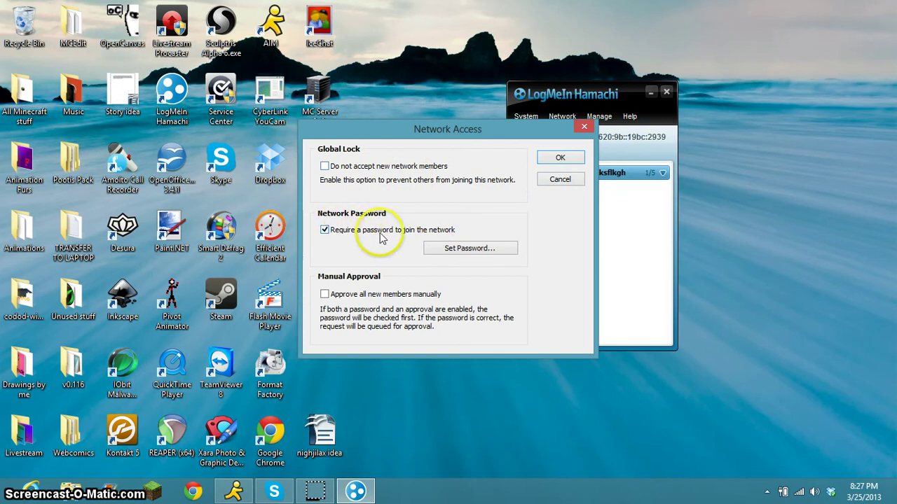
left_click(584, 127)
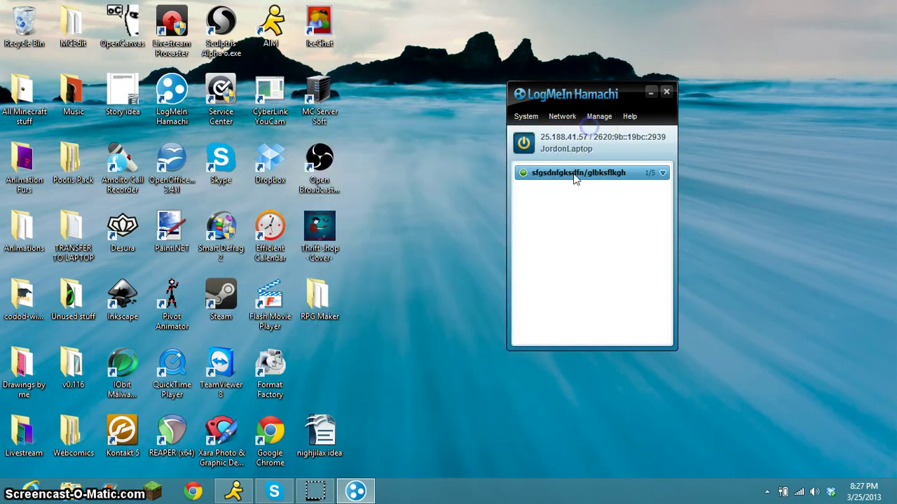
right_click(576, 175)
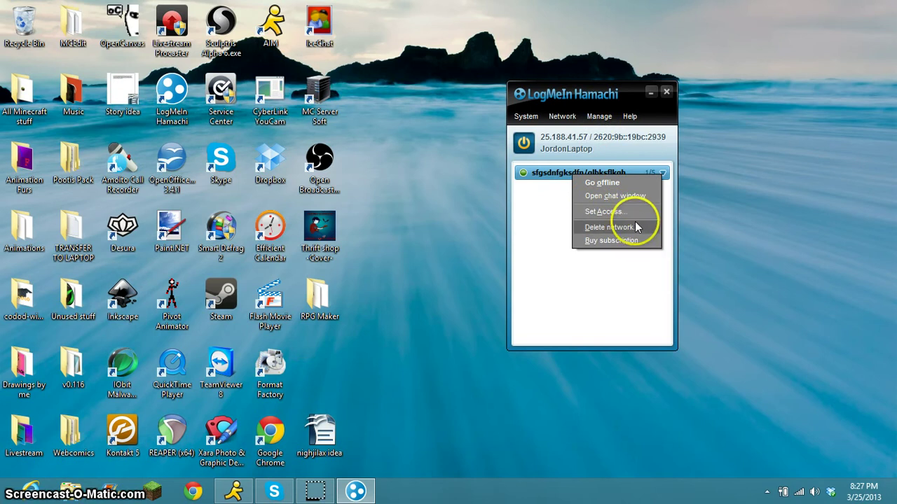
Send 'hi' in the sfgsdnfgksdfn/glbksflkgh network chat, then close the chat window.
left_click(630, 196)
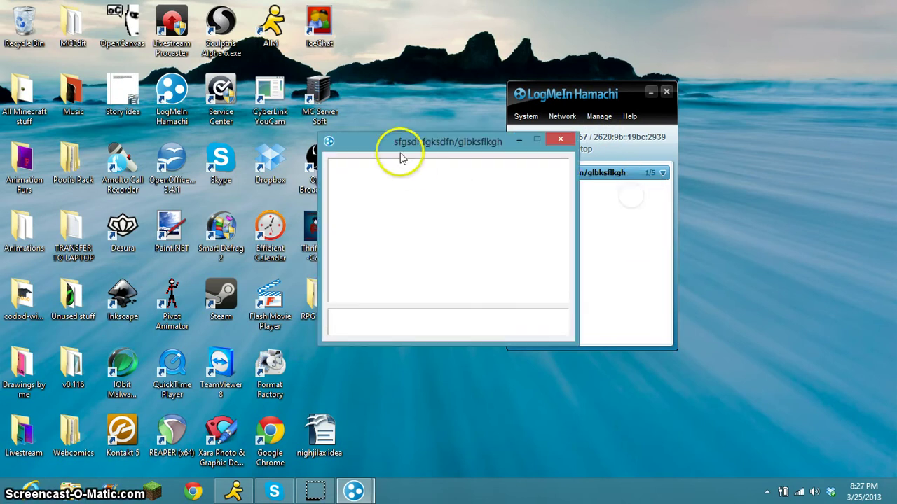
left_click_drag(400, 154, 312, 133)
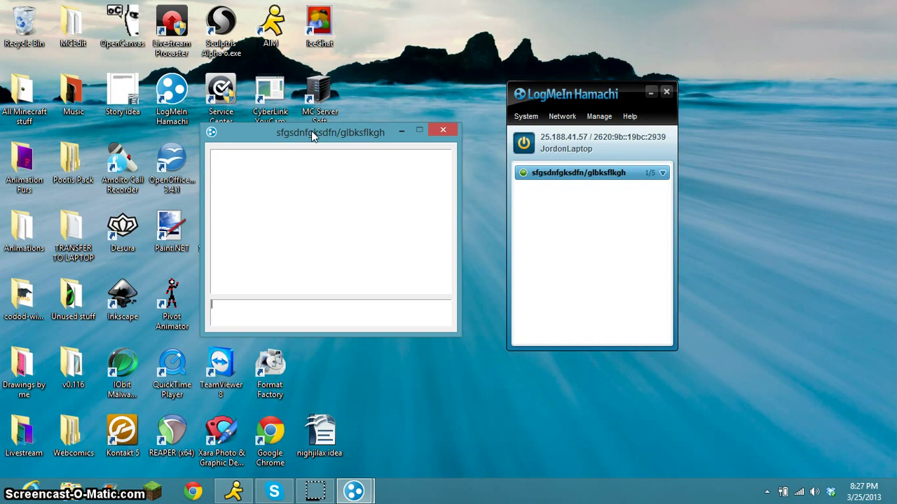
type("hi")
key("Return")
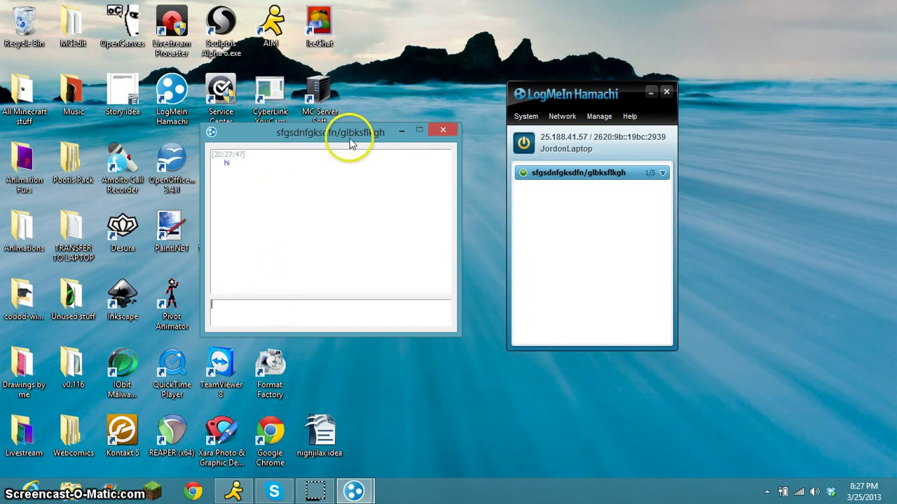
left_click_drag(346, 133, 286, 104)
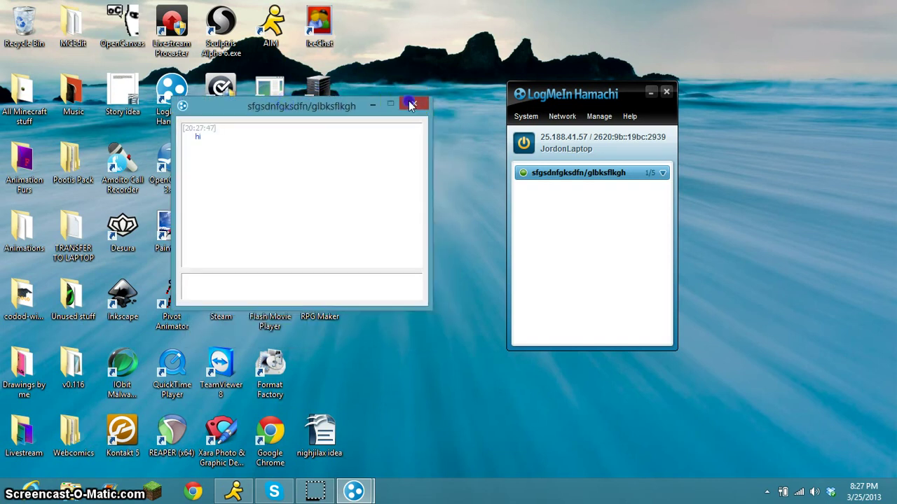
left_click(409, 101)
left_click(582, 177)
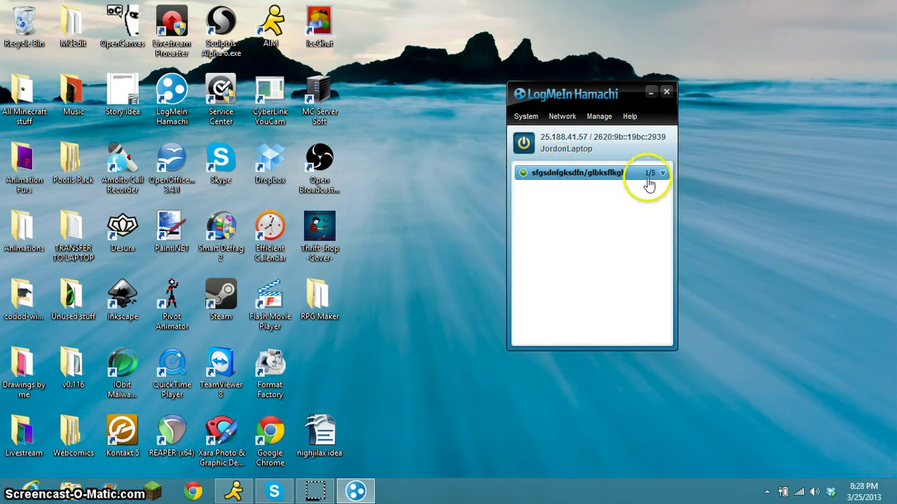
Take the sfgsdnfgksdfn/glbksflkgh network offline.
right_click(581, 178)
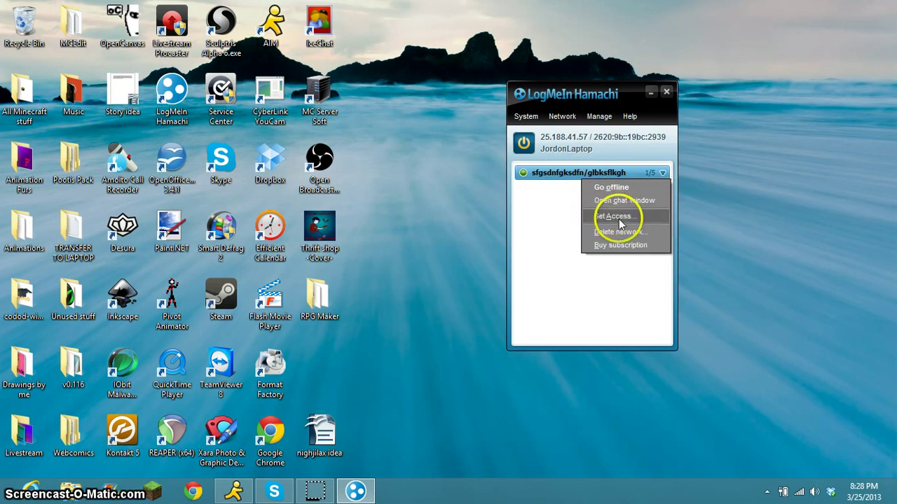
left_click(566, 196)
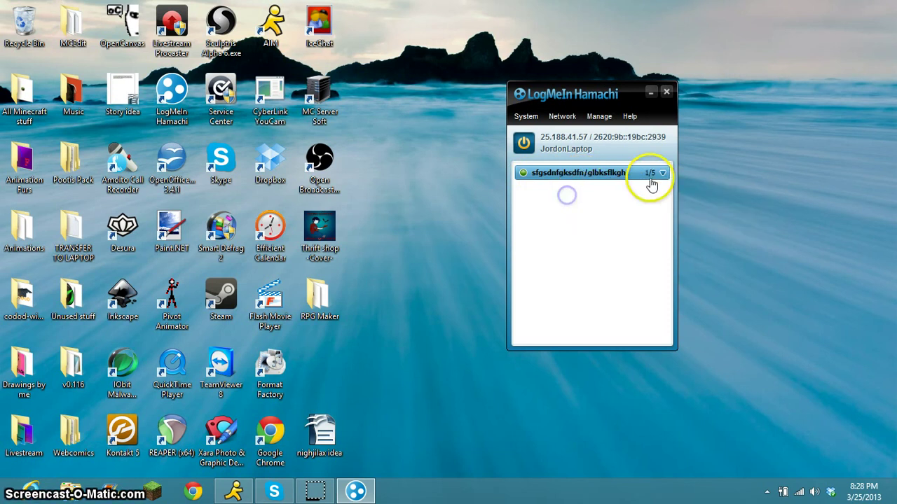
left_click(662, 173)
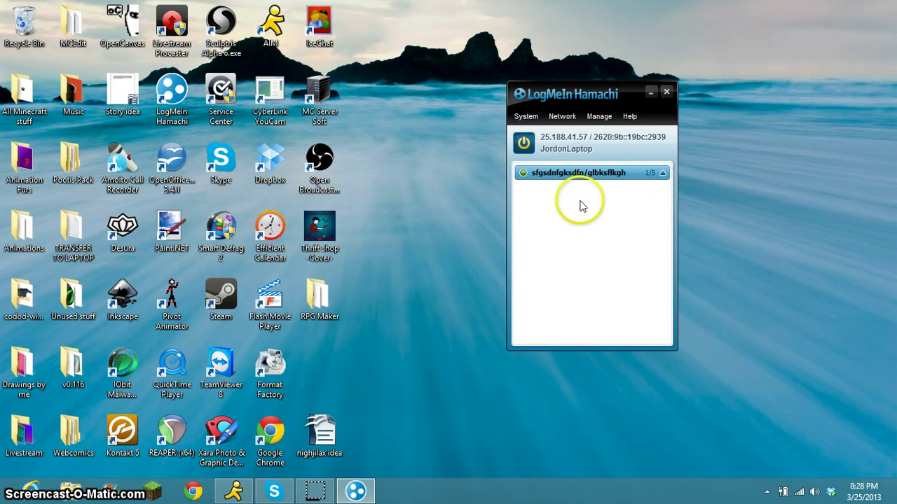
left_click(662, 173)
right_click(611, 180)
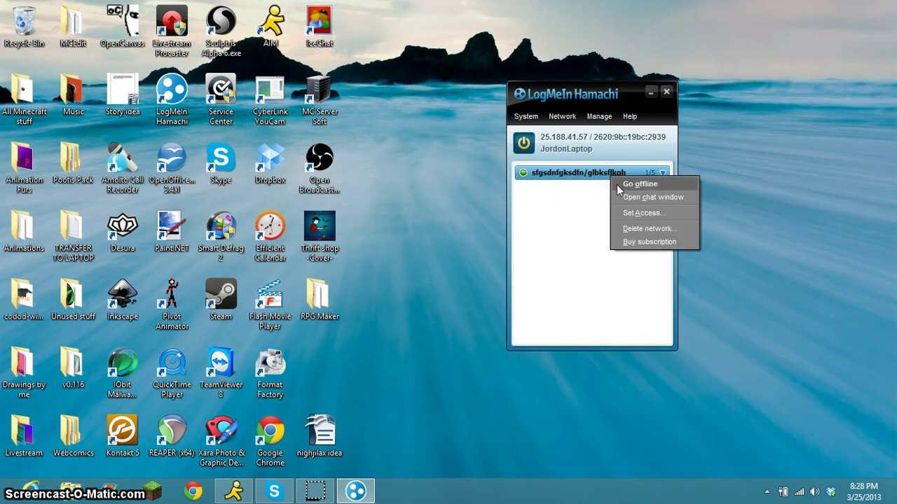
left_click(617, 184)
Expand the offline network entry and reopen its actions menu to delete it.
left_click(557, 194)
left_click(662, 173)
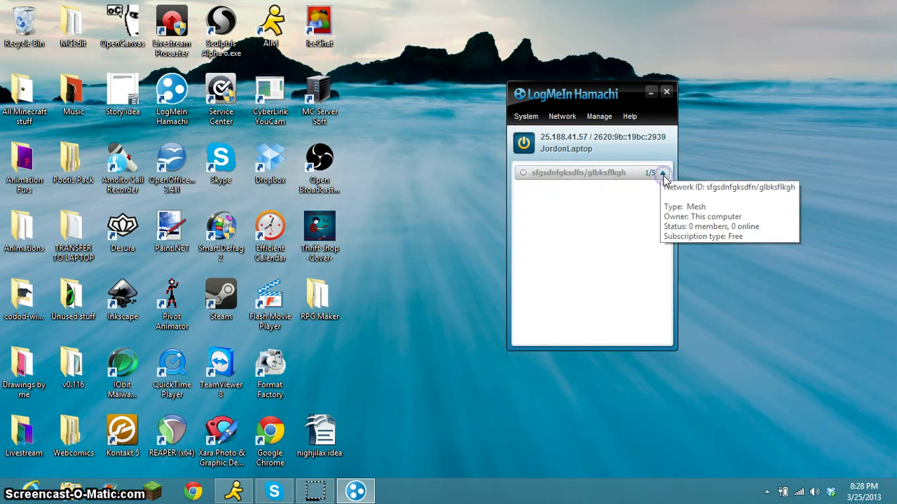
double_click(631, 179)
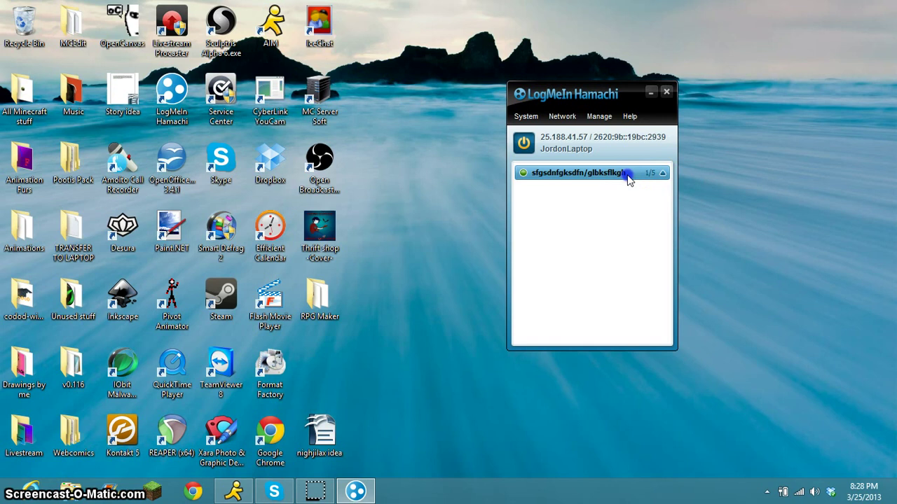
left_click(626, 237)
right_click(601, 175)
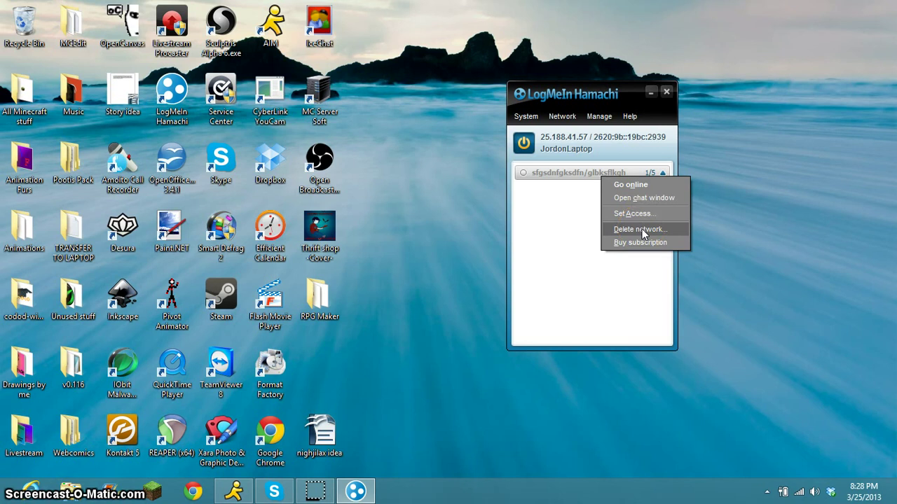
Delete the sfgsdnfgksdfn/glbksflkgh network, confirming with Yes, and move the Hamachi window lower left.
left_click(643, 231)
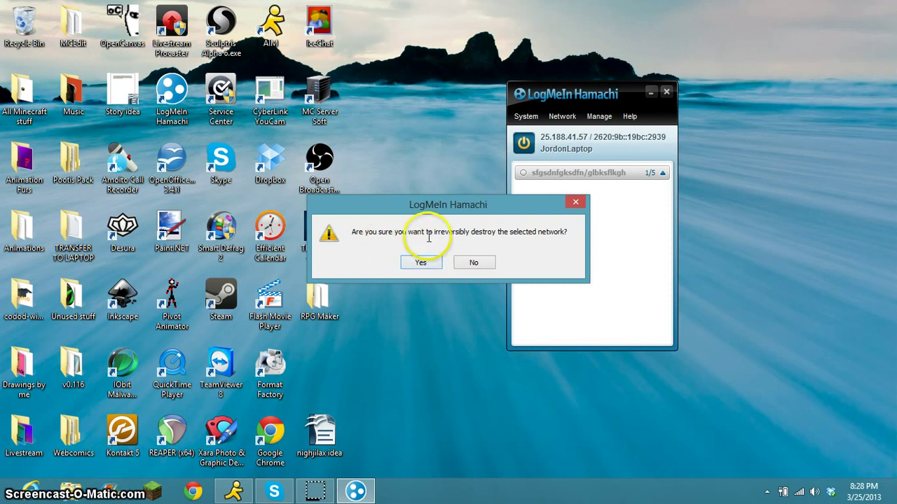
left_click(416, 264)
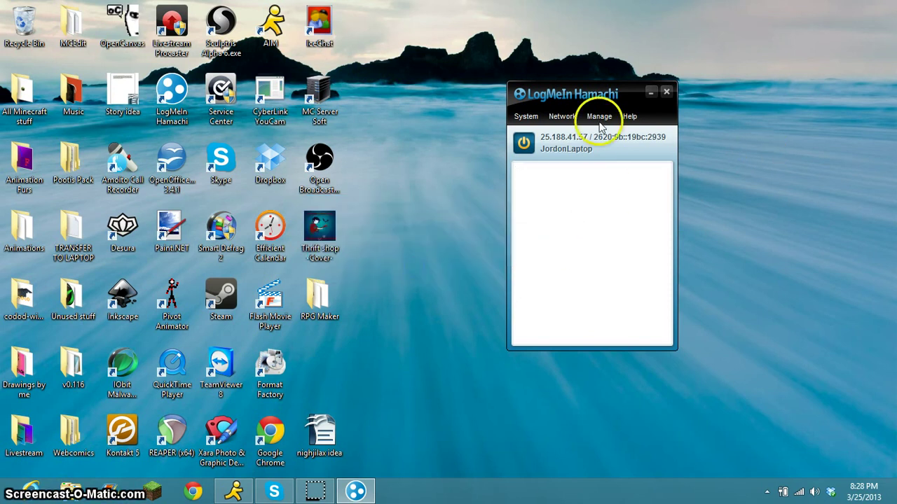
left_click_drag(588, 96, 535, 158)
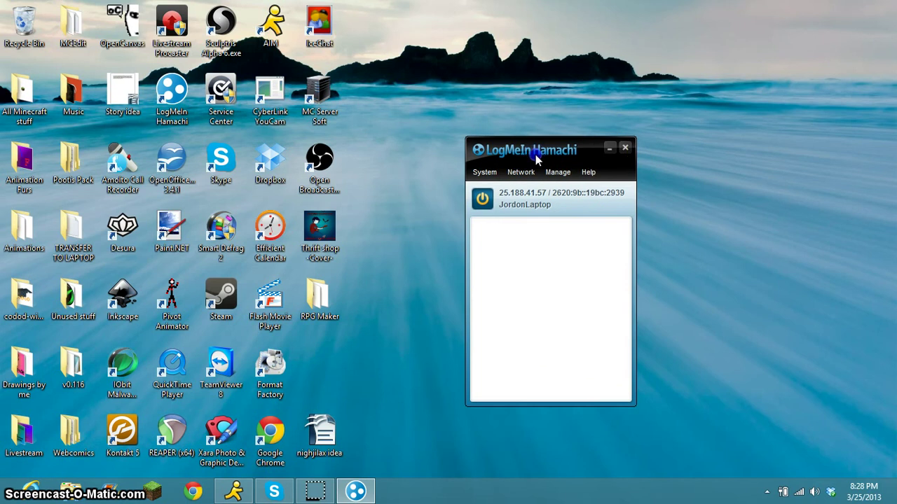
Close the Hamachi window, then Power Off and Exit Hamachi from its system tray icon.
left_click(625, 150)
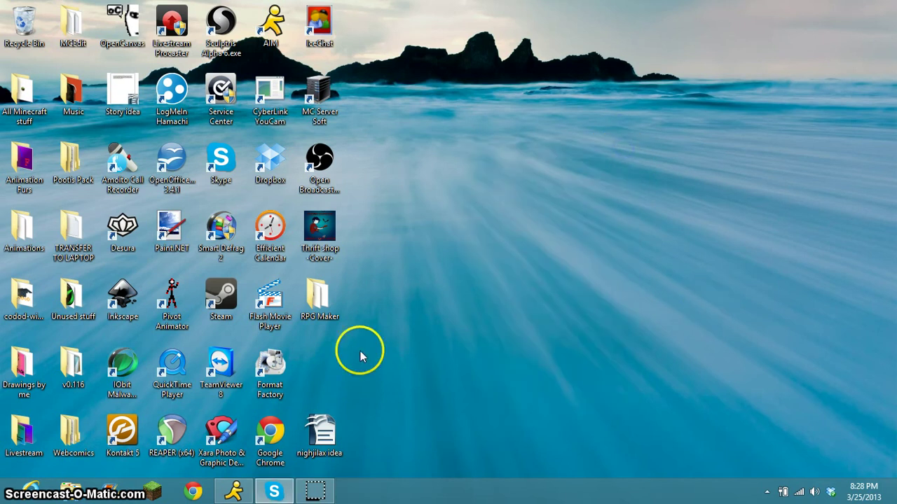
left_click(768, 492)
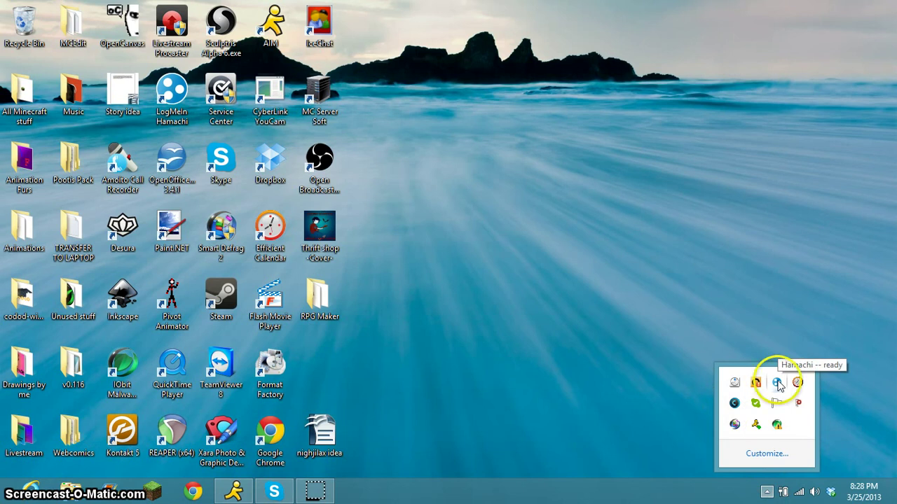
right_click(782, 395)
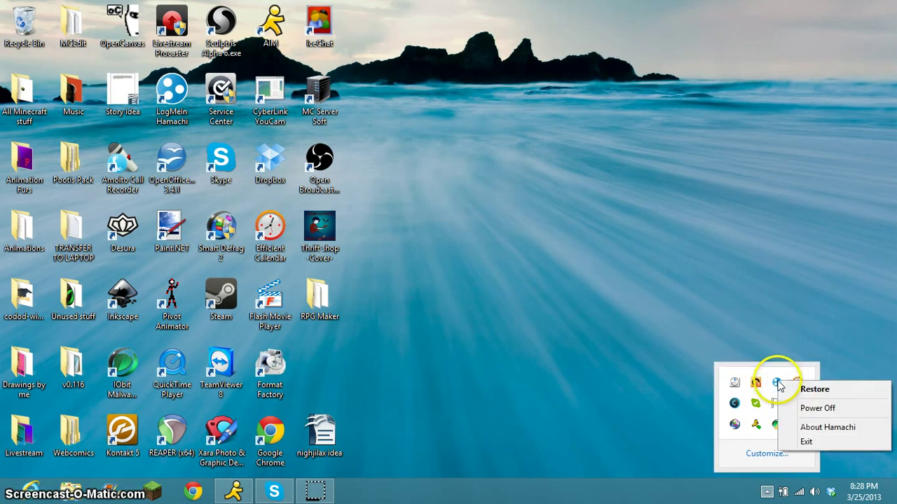
left_click(806, 408)
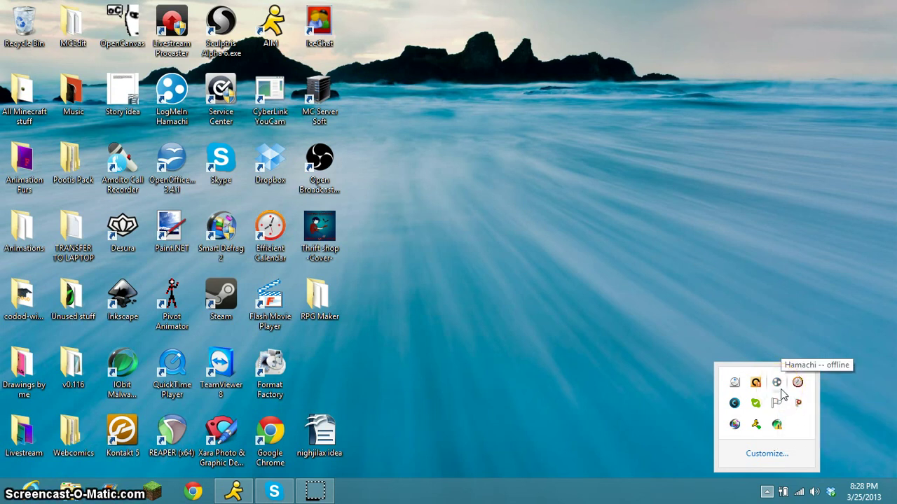
right_click(782, 394)
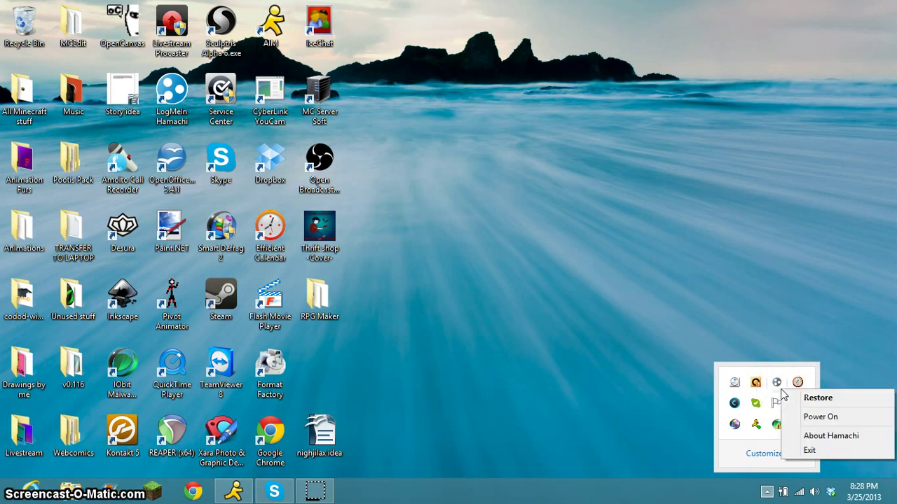
left_click(809, 449)
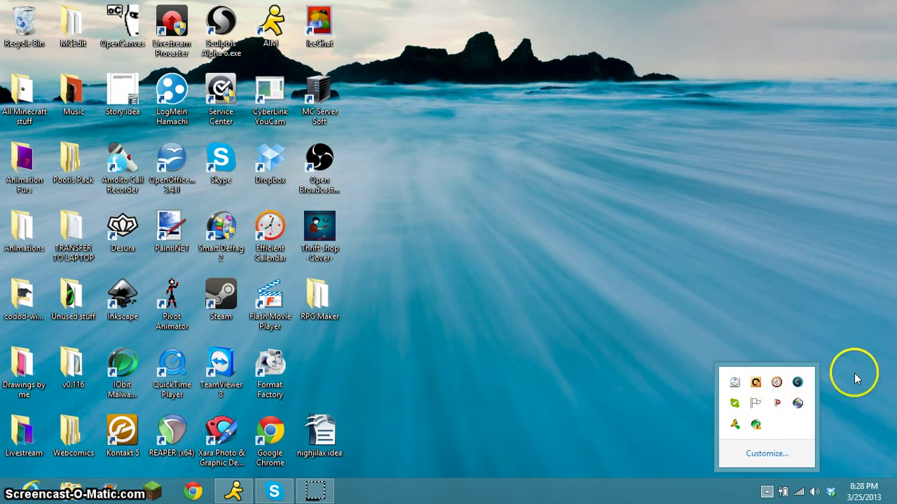
left_click(709, 340)
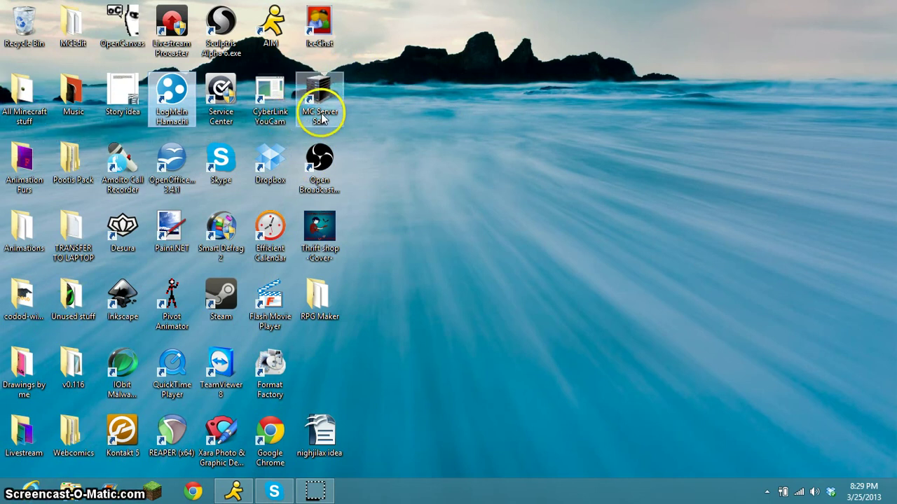
Launch openCanvas, minimize it, and relaunch LogMeIn Hamachi from the desktop.
double_click(120, 22)
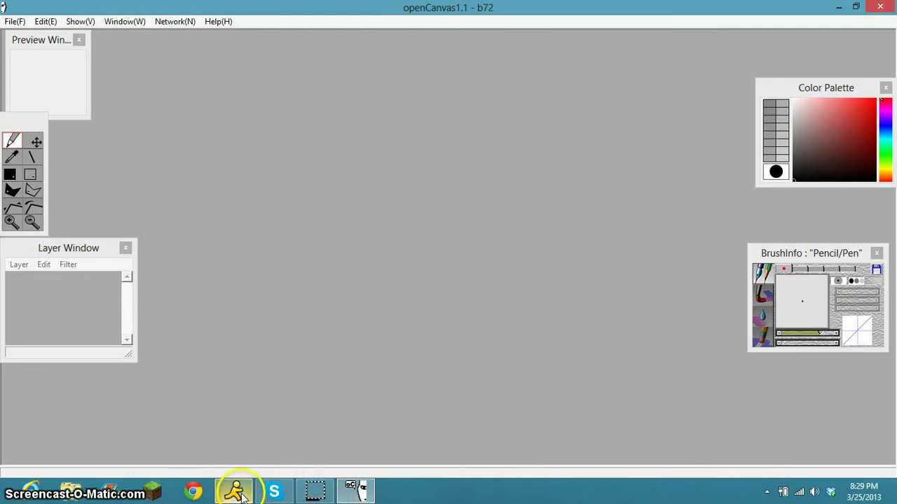
left_click(364, 492)
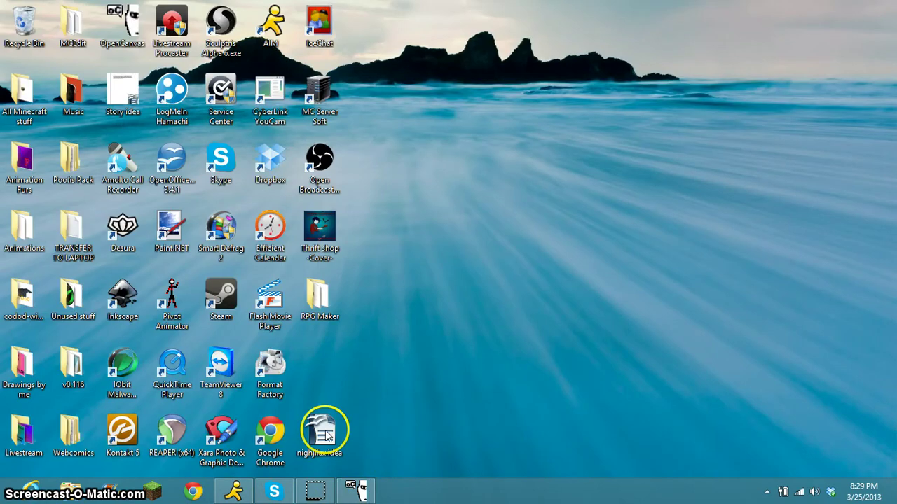
double_click(172, 91)
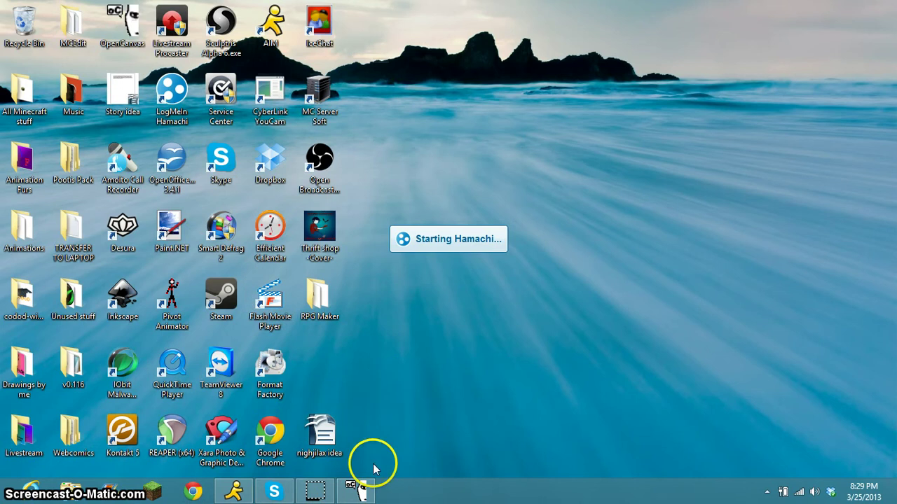
Bring openCanvas and Hamachi forward, browse the network menus, and power Hamachi on to go online.
mouse_move(364, 499)
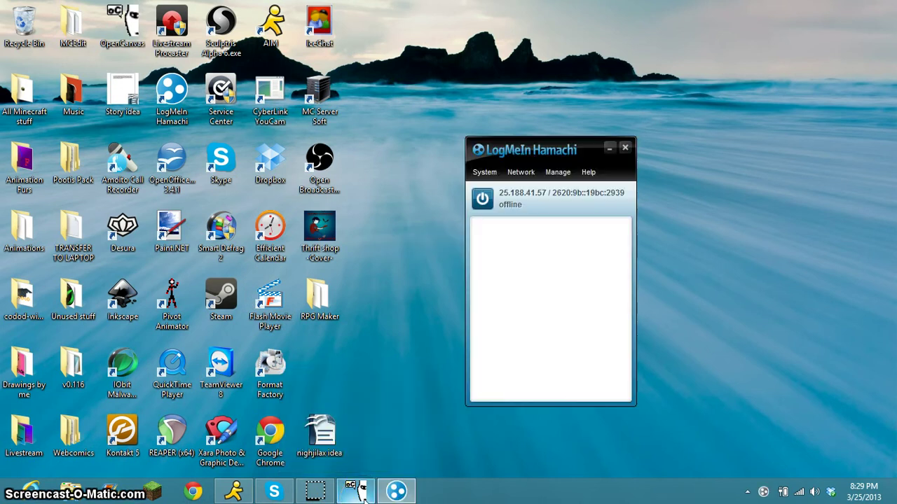
left_click(364, 494)
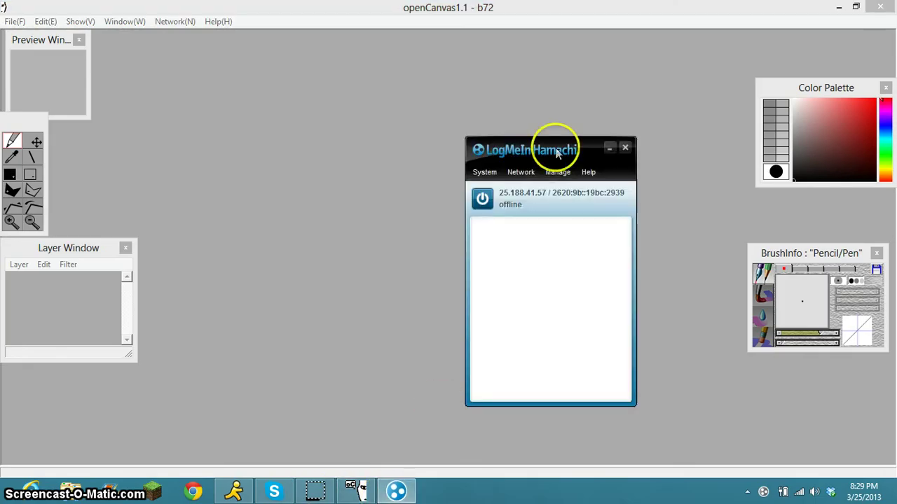
left_click(396, 492)
left_click(524, 177)
left_click(568, 170)
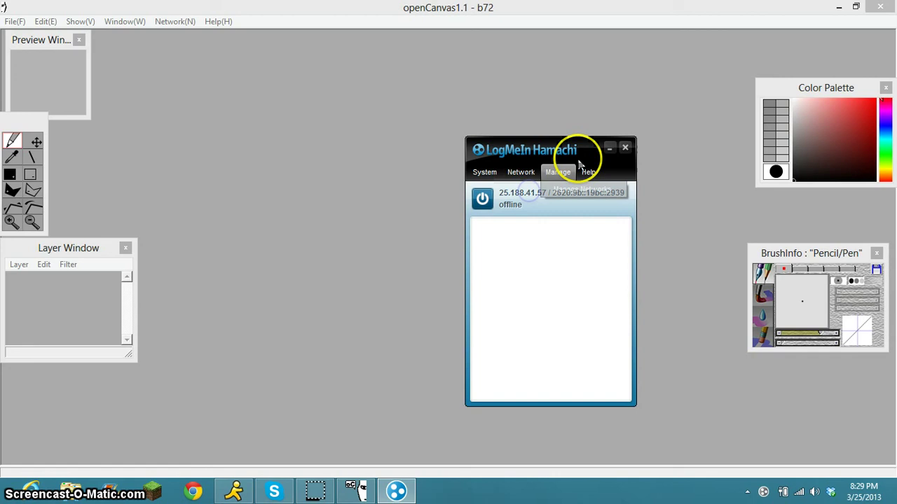
left_click(520, 173)
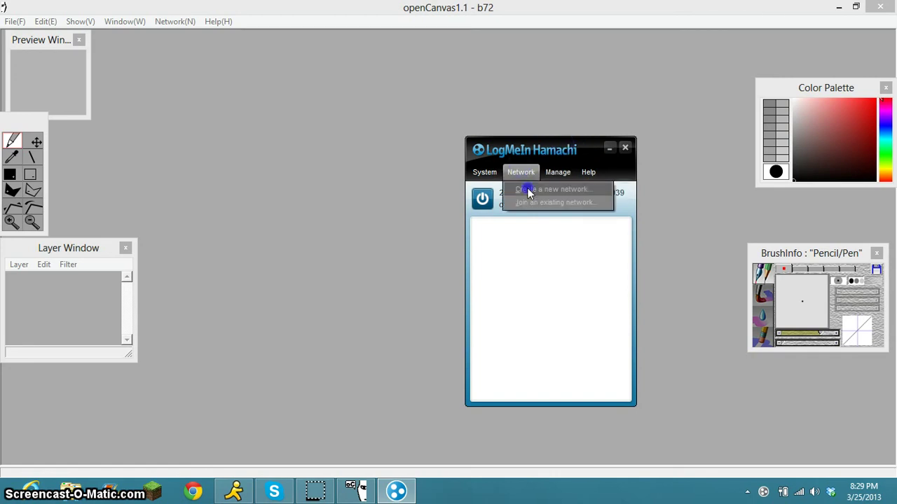
left_click(488, 198)
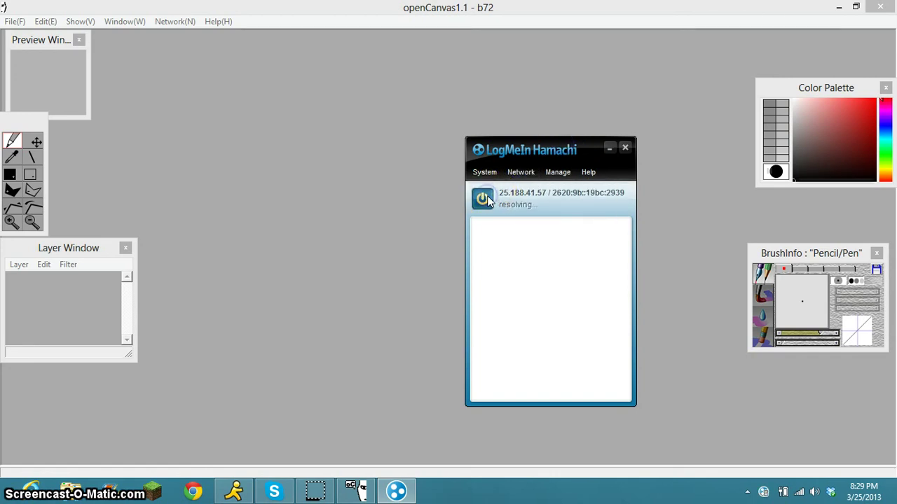
left_click(520, 173)
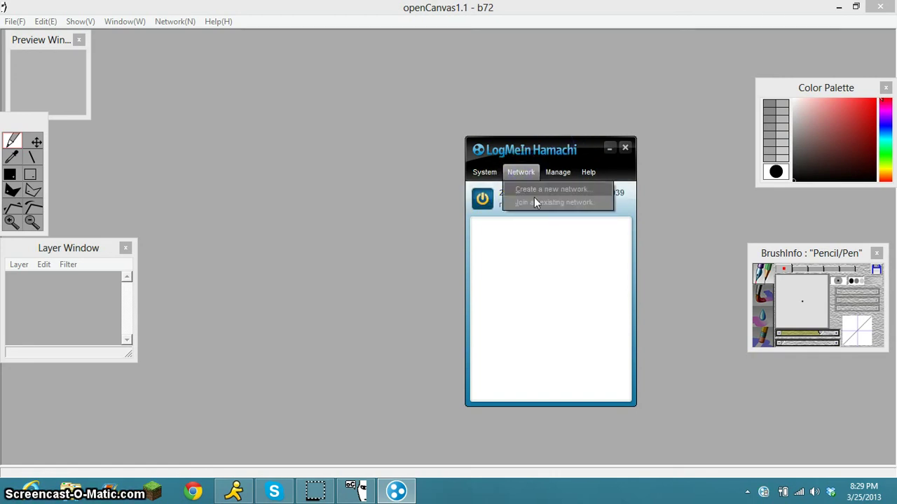
left_click(534, 203)
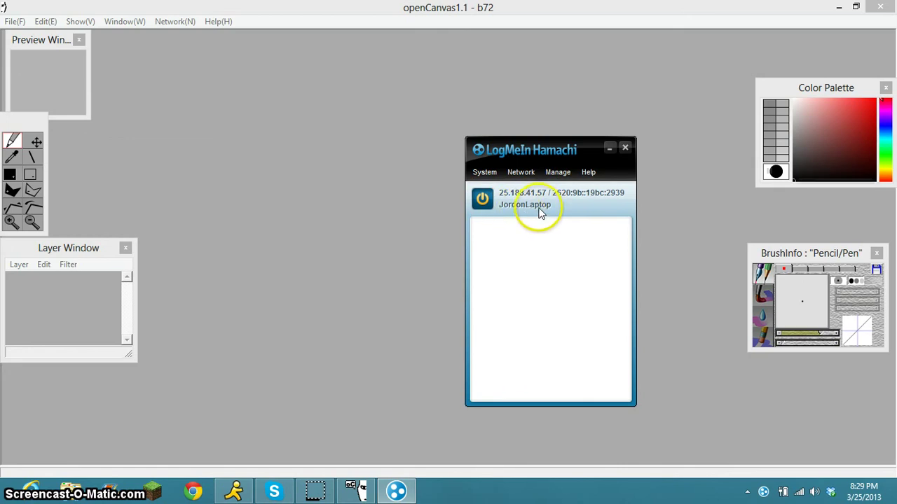
Create a Hamachi network with ID OCDemo, protected by a password, and move its window to the upper right.
left_click(522, 173)
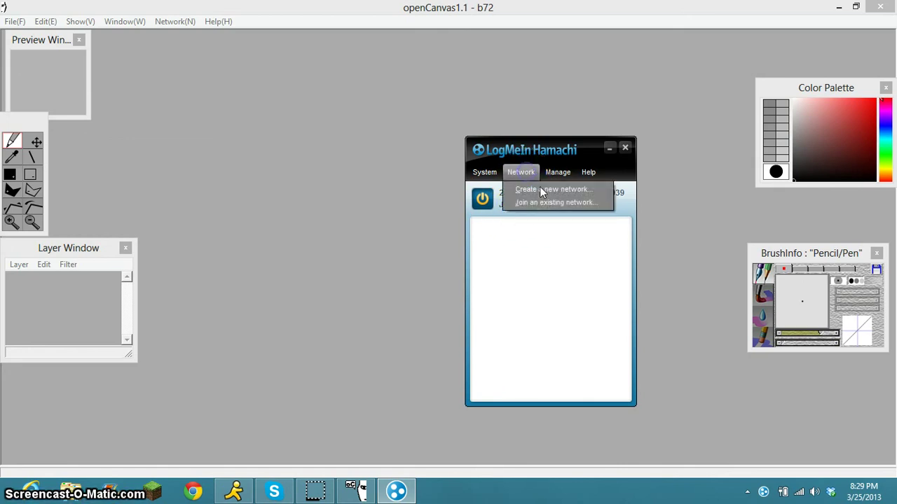
left_click(539, 186)
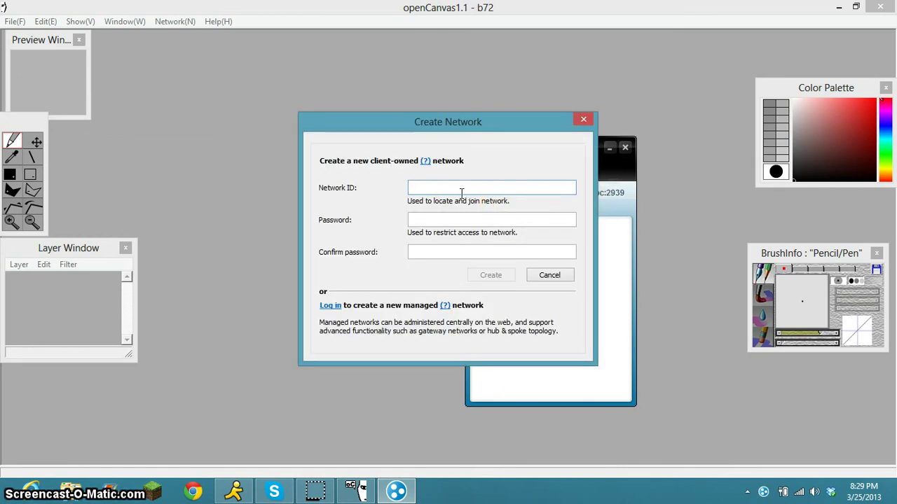
type("OCDemo")
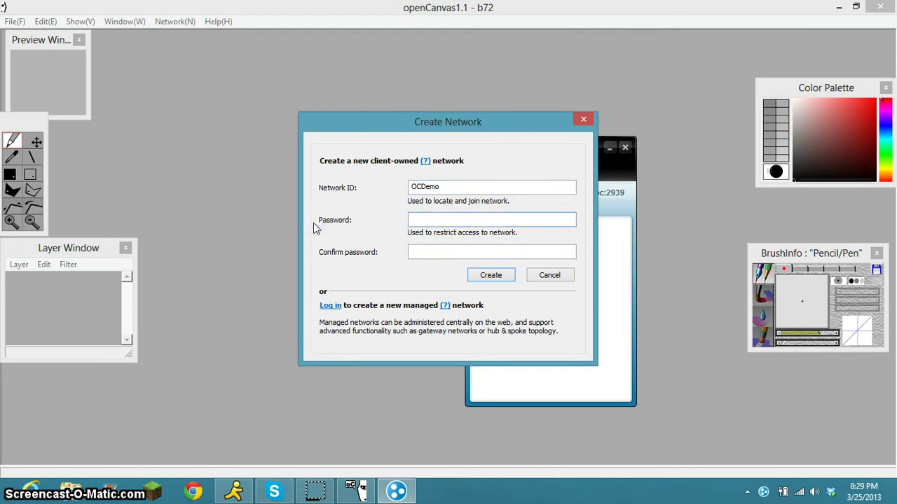
type("ps")
left_click(453, 254)
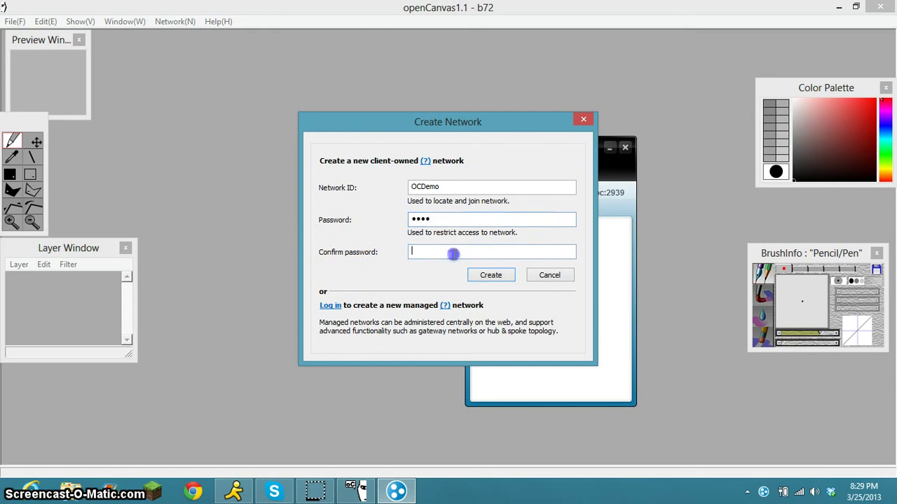
left_click(492, 276)
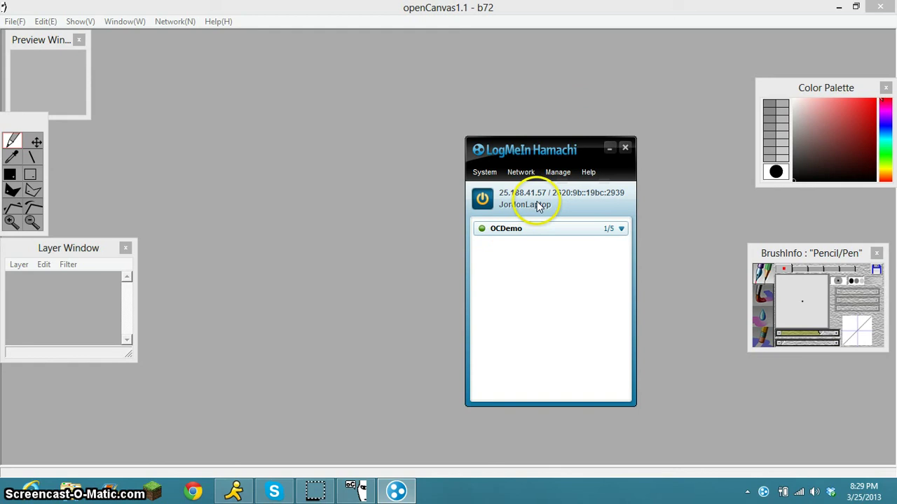
left_click_drag(526, 154, 779, 75)
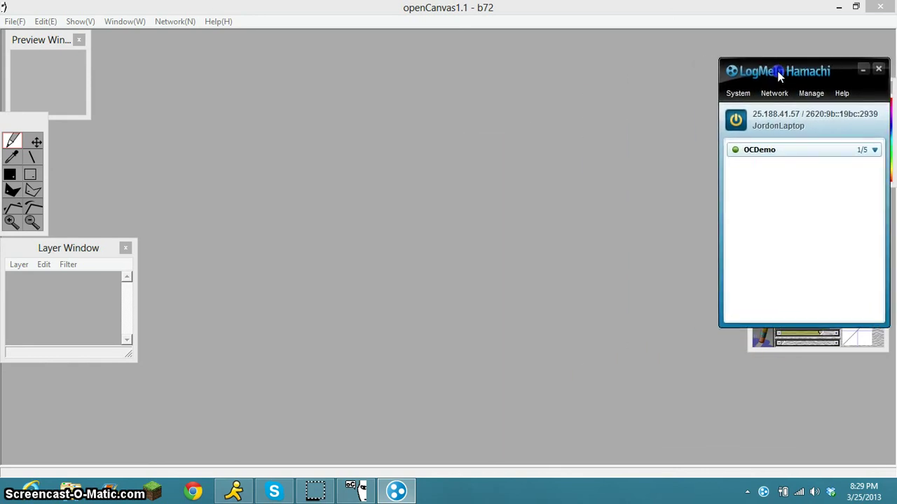
From the openCanvas NetworkWindow's Server tab, start hosting the networking session with Stand by.
left_click(176, 22)
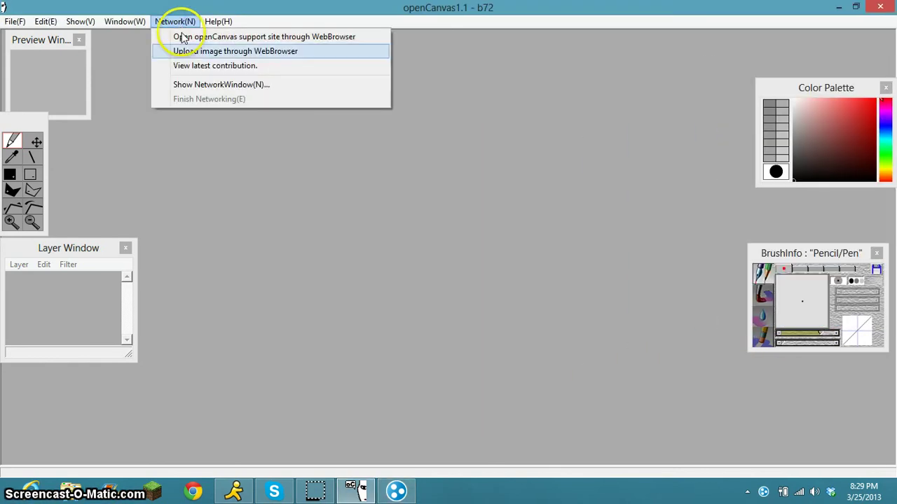
left_click(258, 87)
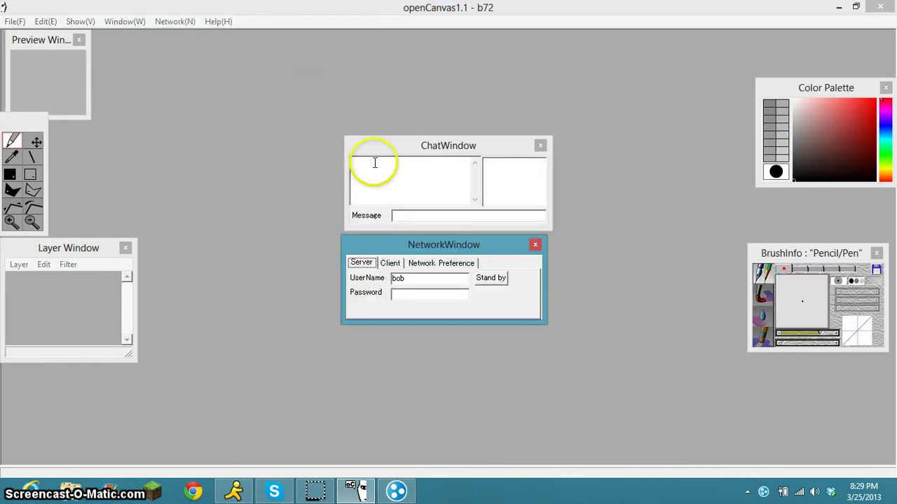
left_click(391, 263)
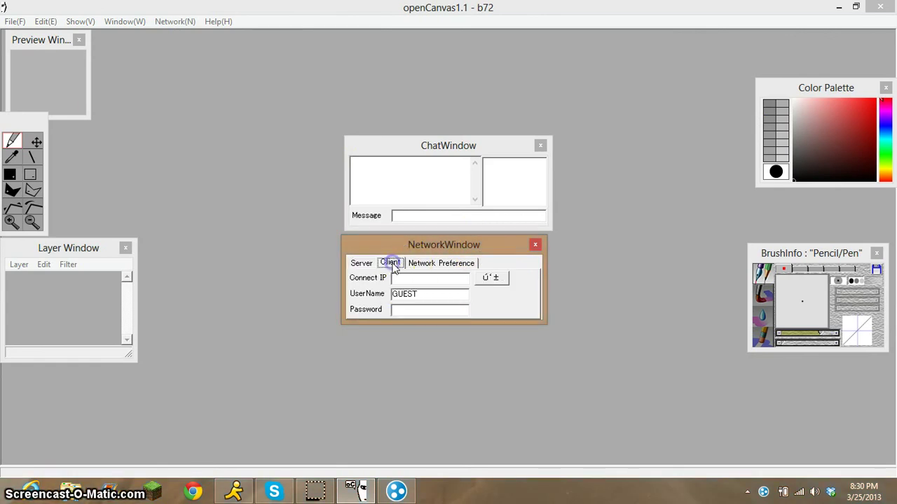
left_click(418, 264)
left_click(361, 263)
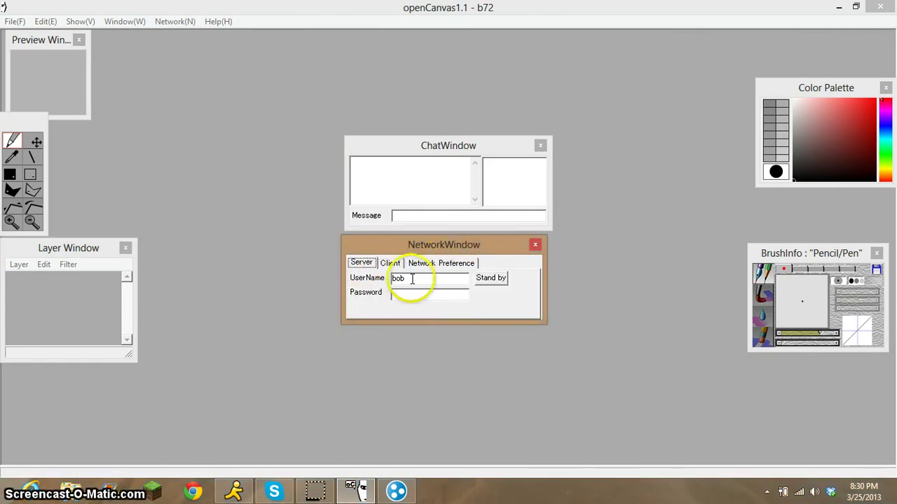
left_click(499, 279)
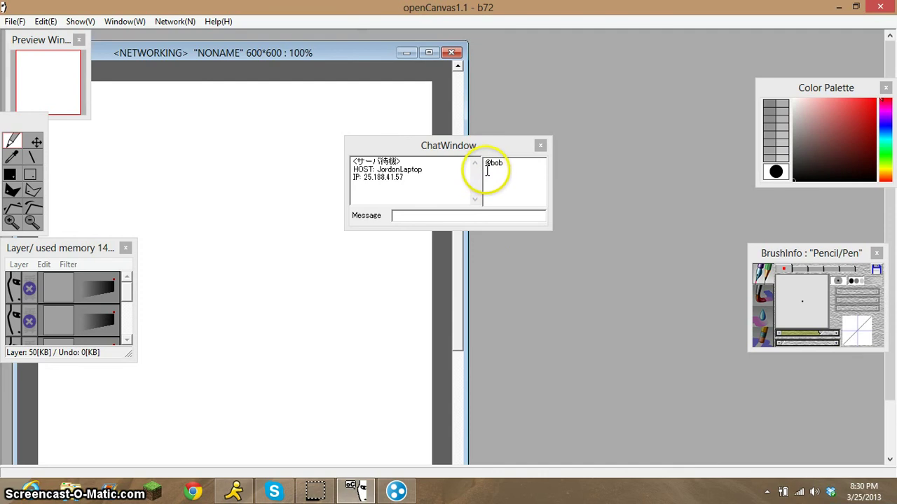
Move the canvas and chat panel aside, raise the Hamachi window, then close the chat panel.
left_click_drag(457, 146, 596, 57)
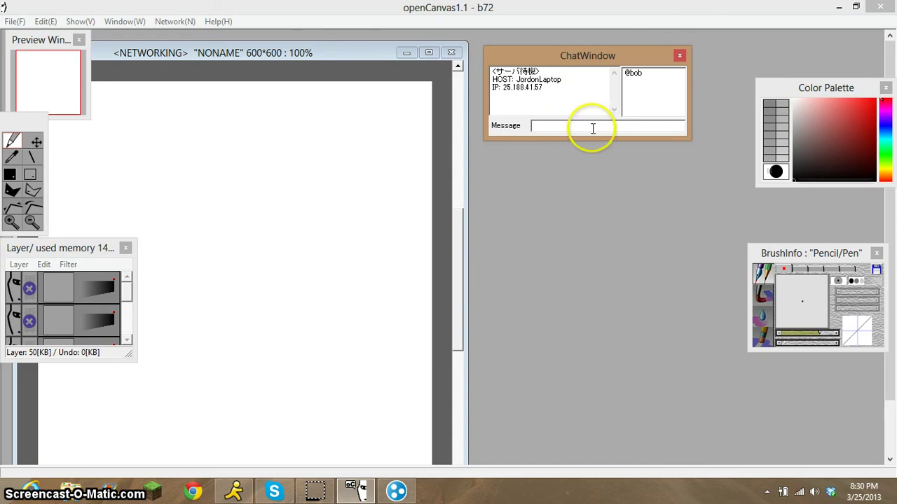
left_click_drag(243, 56, 282, 47)
left_click_drag(592, 60, 604, 46)
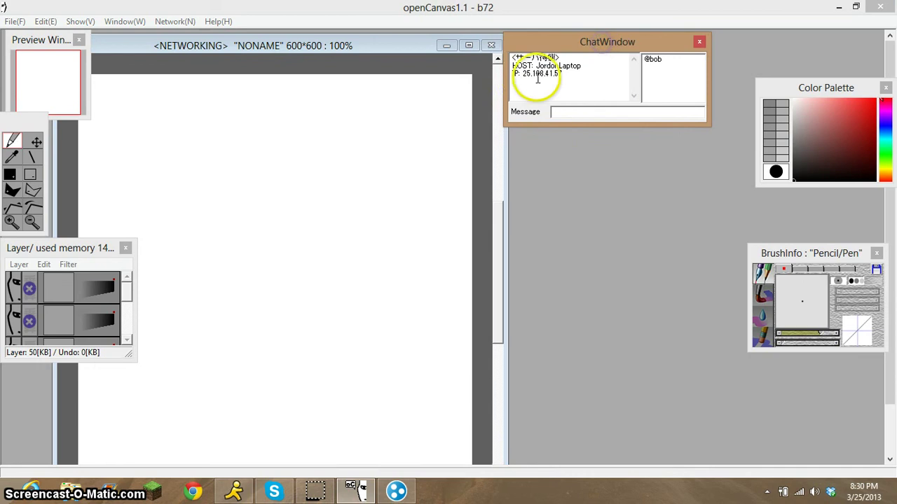
left_click(423, 483)
left_click_drag(772, 70, 767, 26)
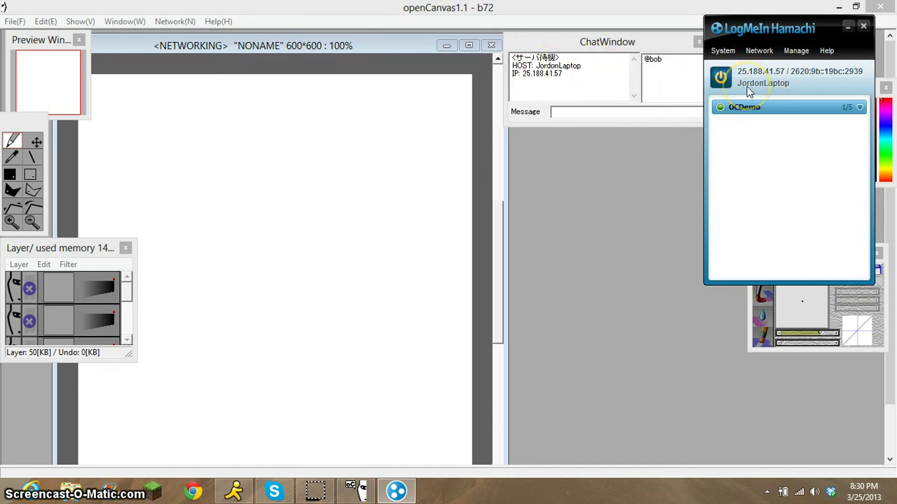
left_click_drag(683, 42, 616, 47)
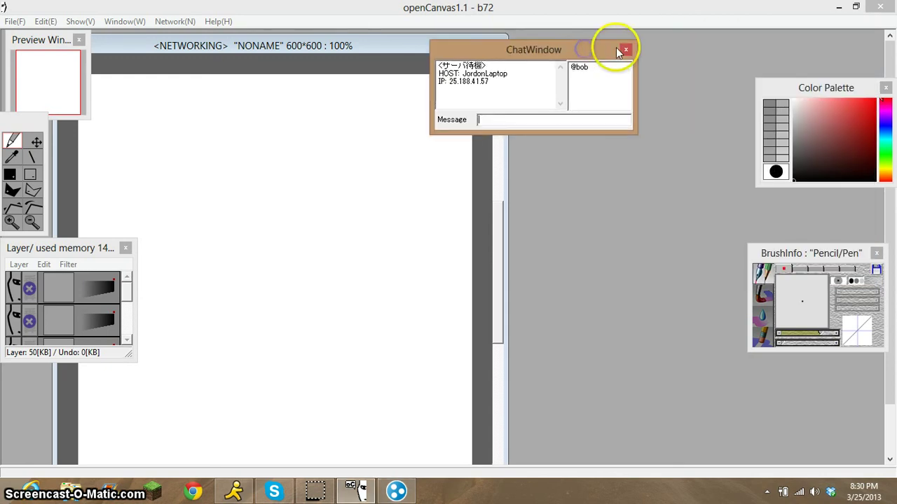
left_click(622, 44)
Review the NetworkWindow's Client and Network Preference settings, then close it.
left_click(183, 22)
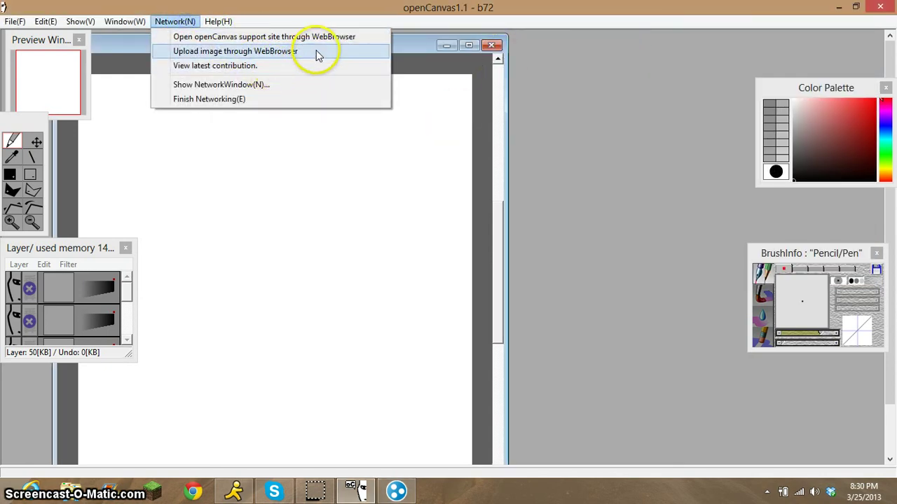
left_click(320, 87)
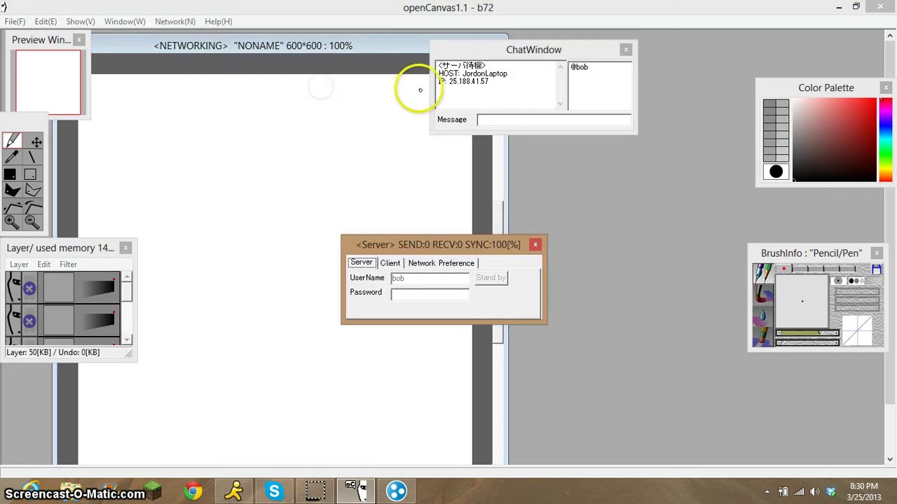
left_click(390, 263)
left_click_drag(413, 248, 549, 214)
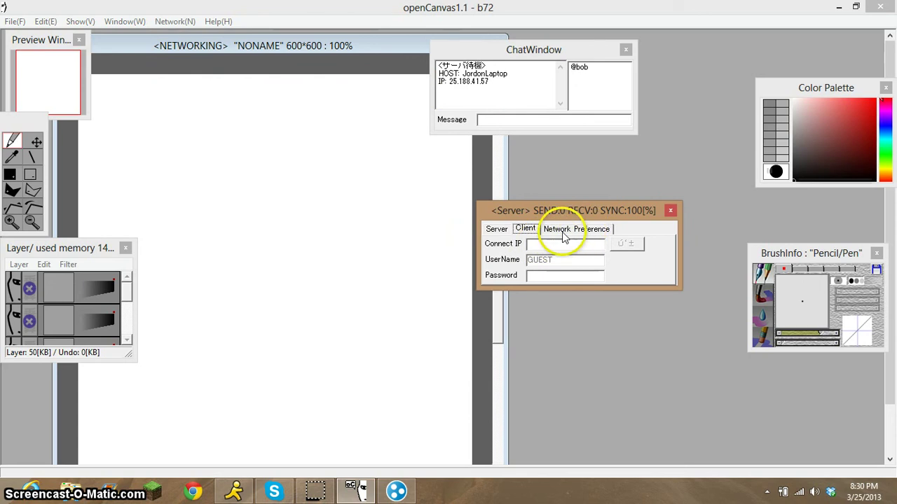
left_click(576, 229)
left_click(497, 229)
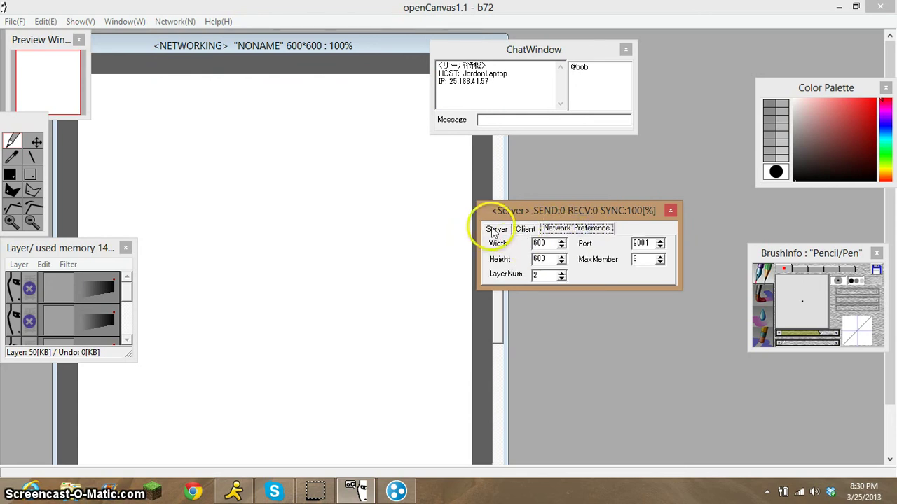
left_click(657, 231)
left_click(670, 211)
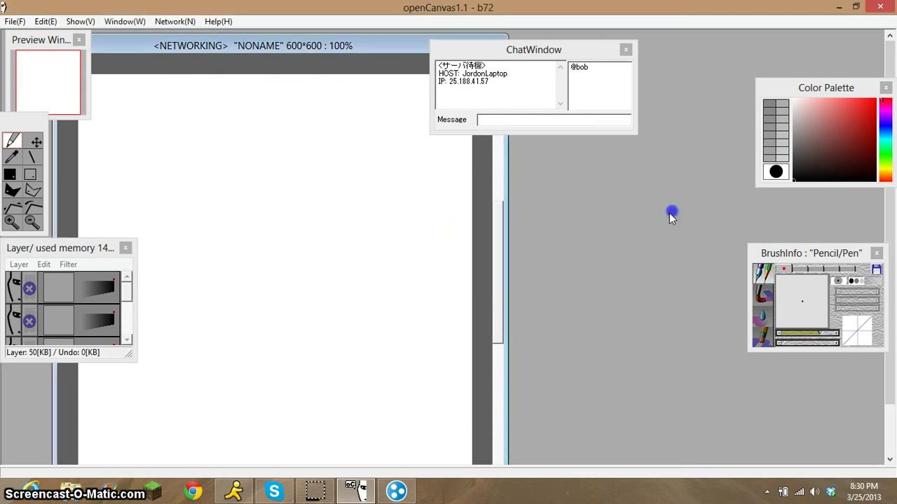
Close the chat panel and quit openCanvas, confirming with Yes.
left_click(626, 50)
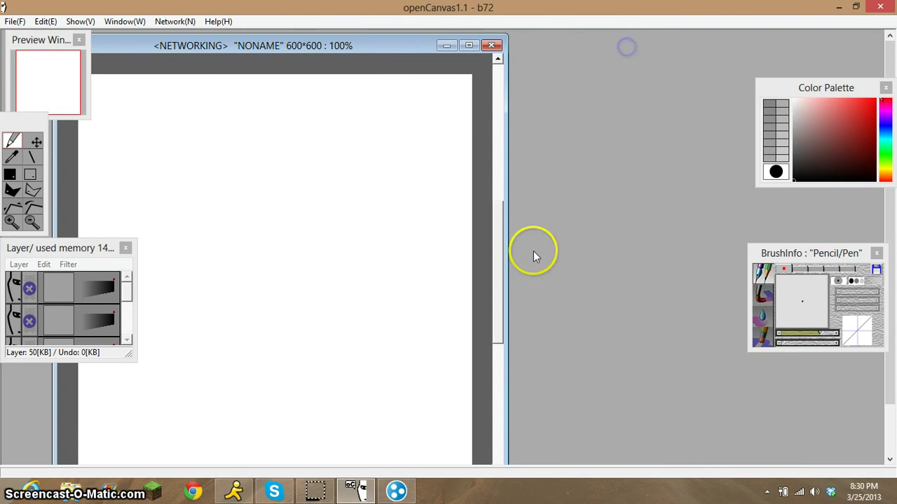
left_click(396, 493)
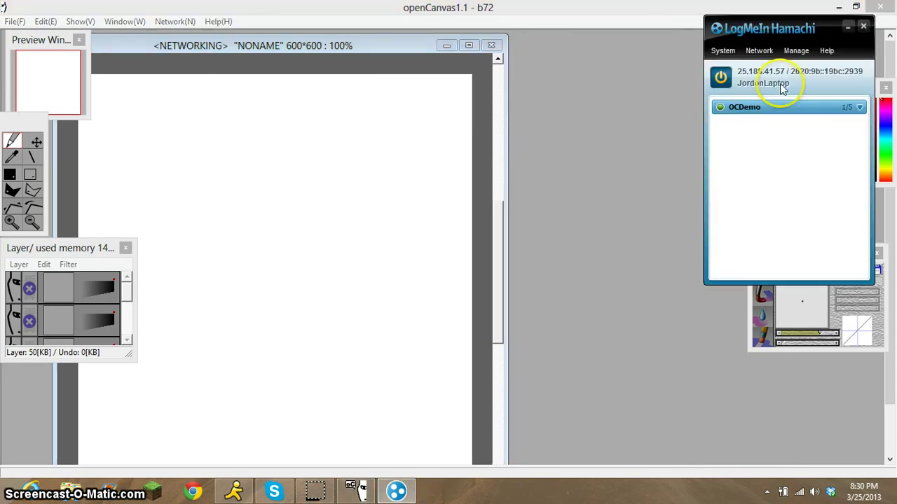
left_click_drag(798, 28, 633, 85)
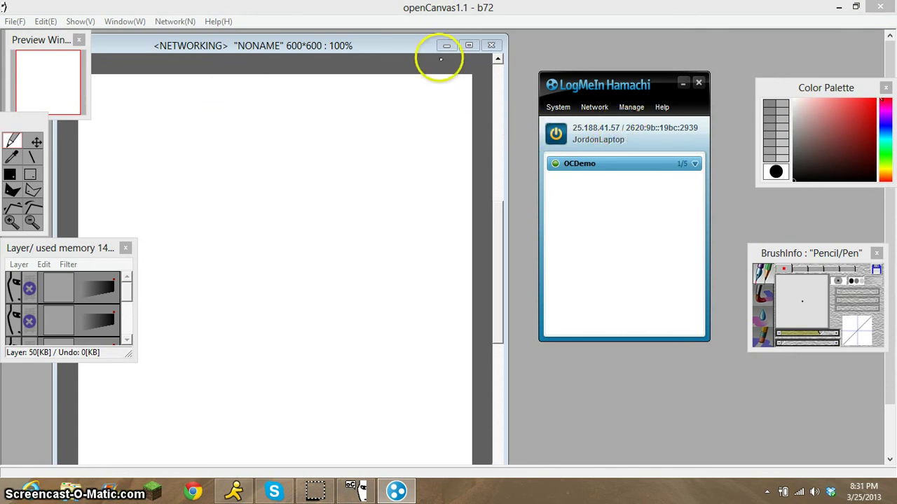
left_click(880, 6)
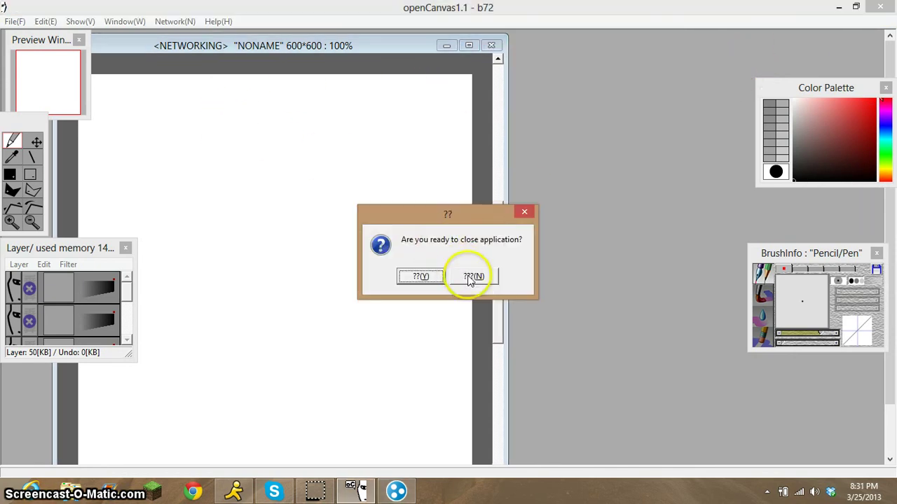
left_click(420, 276)
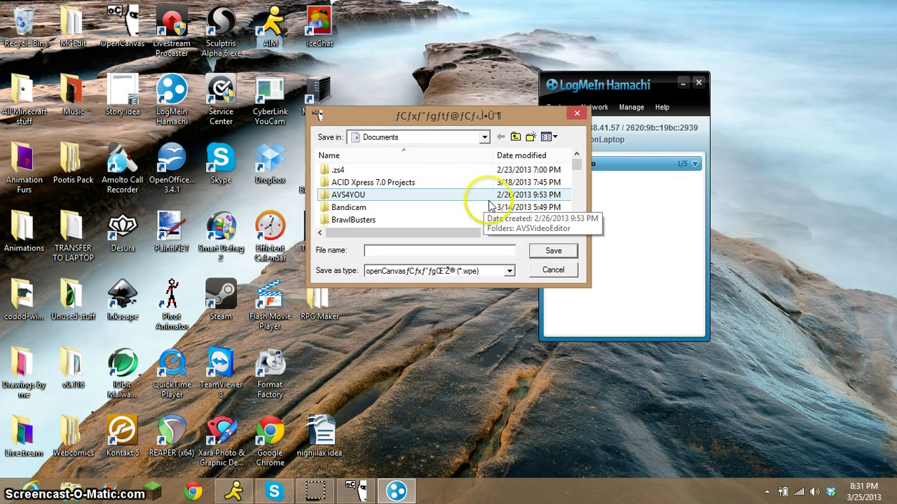
Cancel the save prompt, delete the OCDemo network, and close the Hamachi window.
left_click(575, 115)
right_click(592, 168)
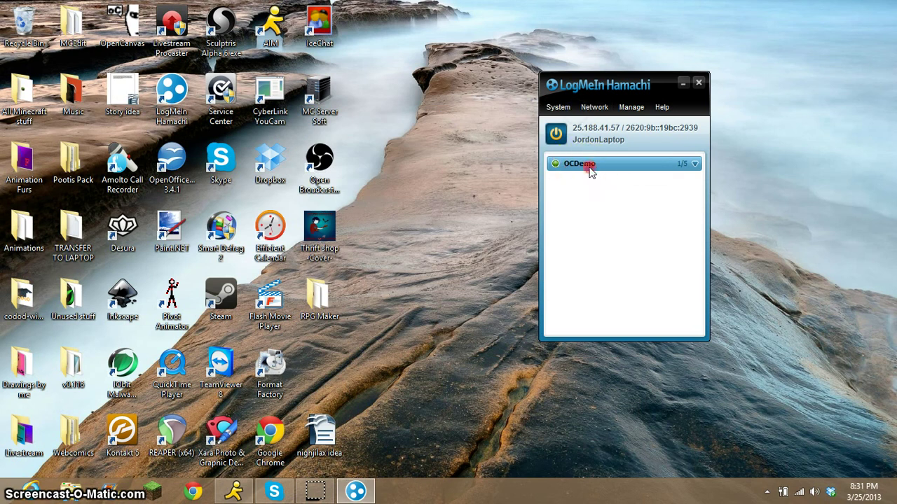
left_click(616, 220)
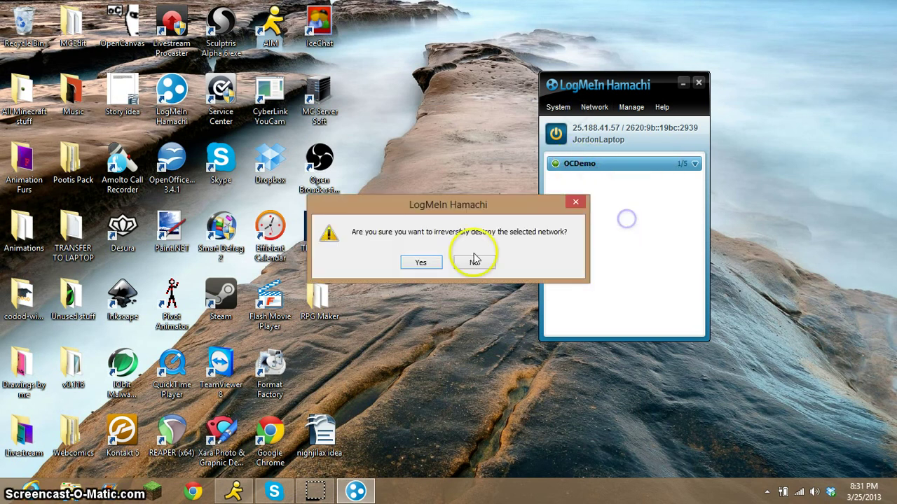
left_click(421, 263)
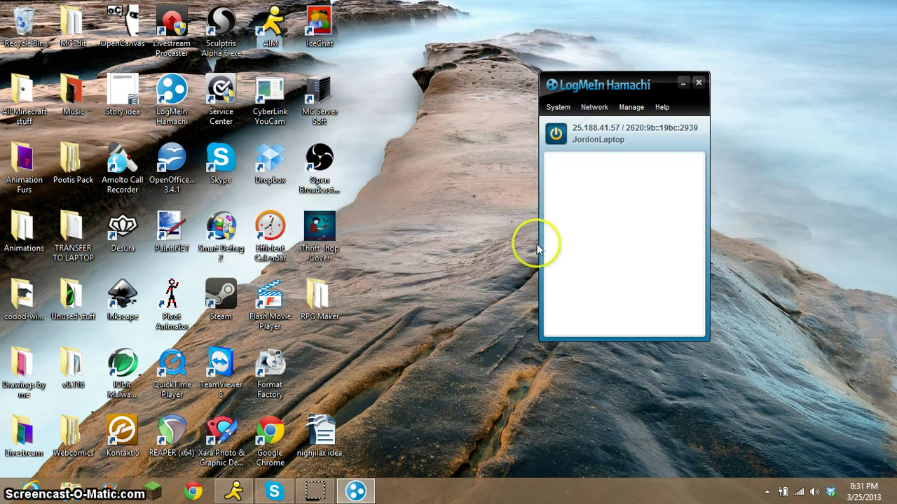
left_click(697, 84)
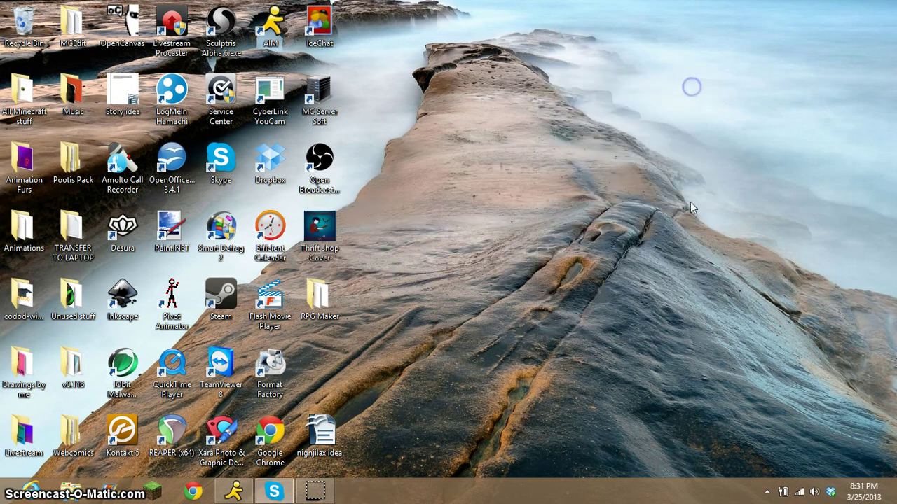
Exit Hamachi completely from its notification-area icon.
left_click(766, 493)
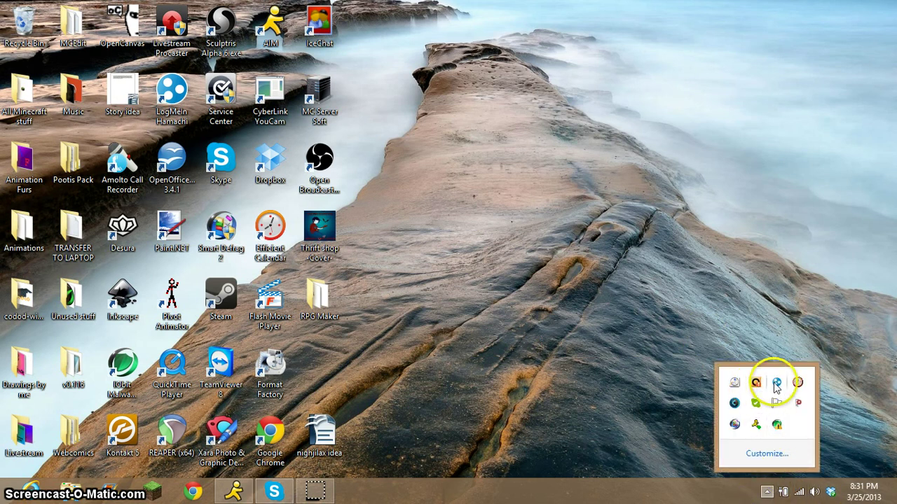
right_click(777, 385)
left_click(801, 448)
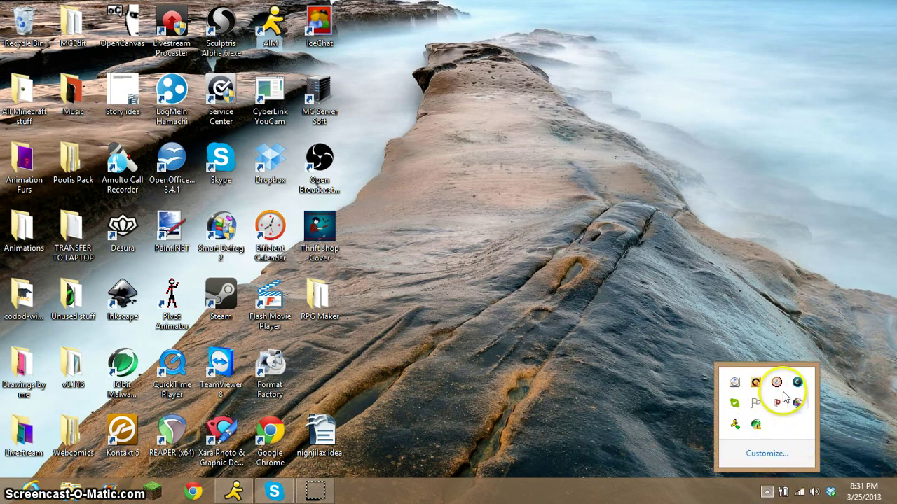
left_click(670, 357)
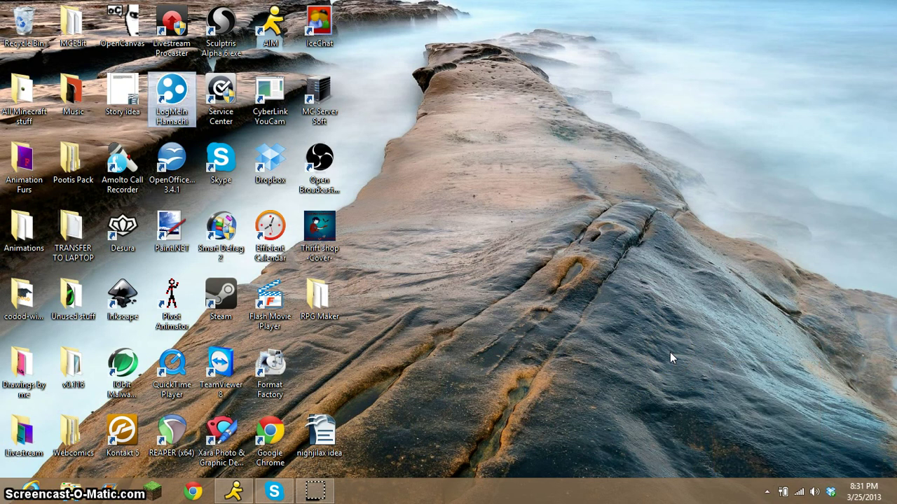